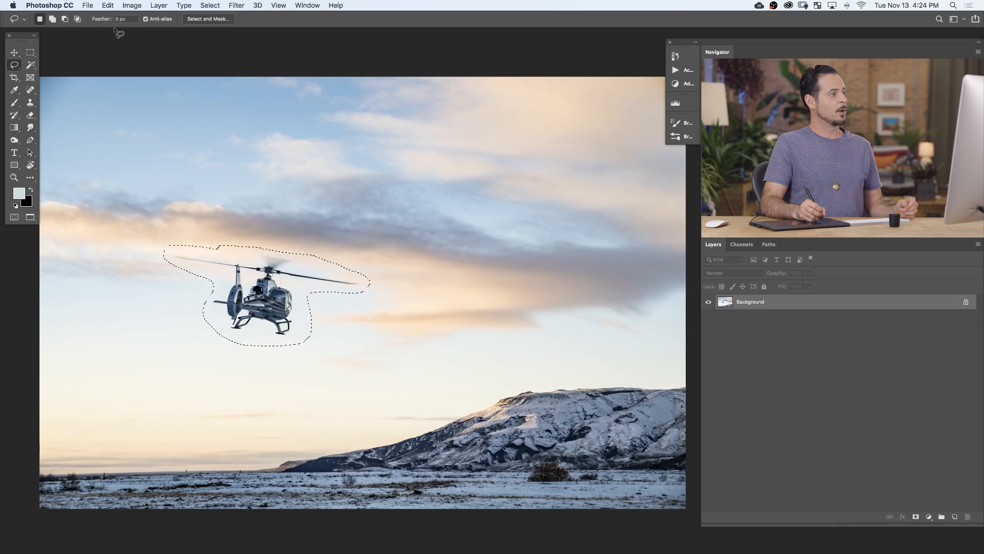
Open the Content-Aware Fill workspace for the helicopter selection and enlarge its preview to 40%.
left_click(109, 7)
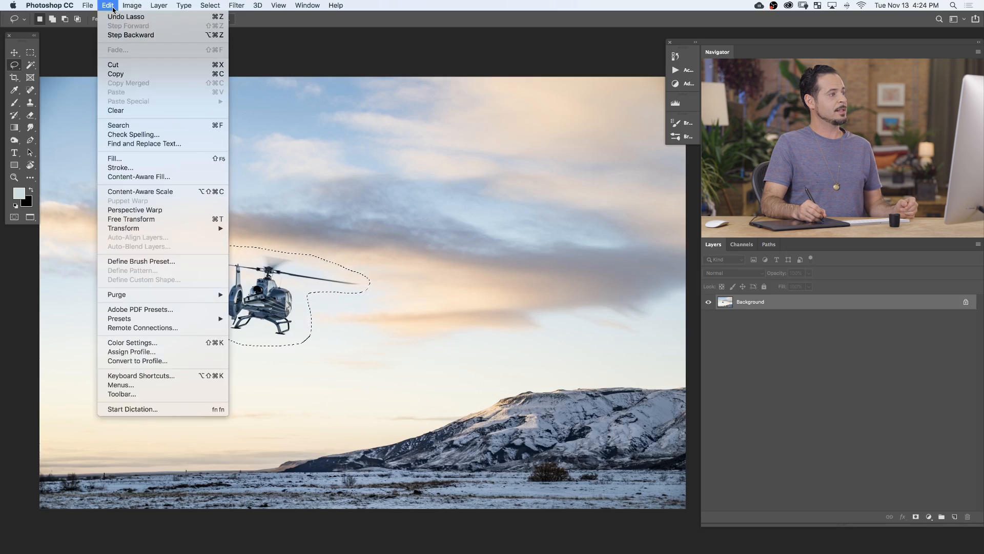
left_click(156, 177)
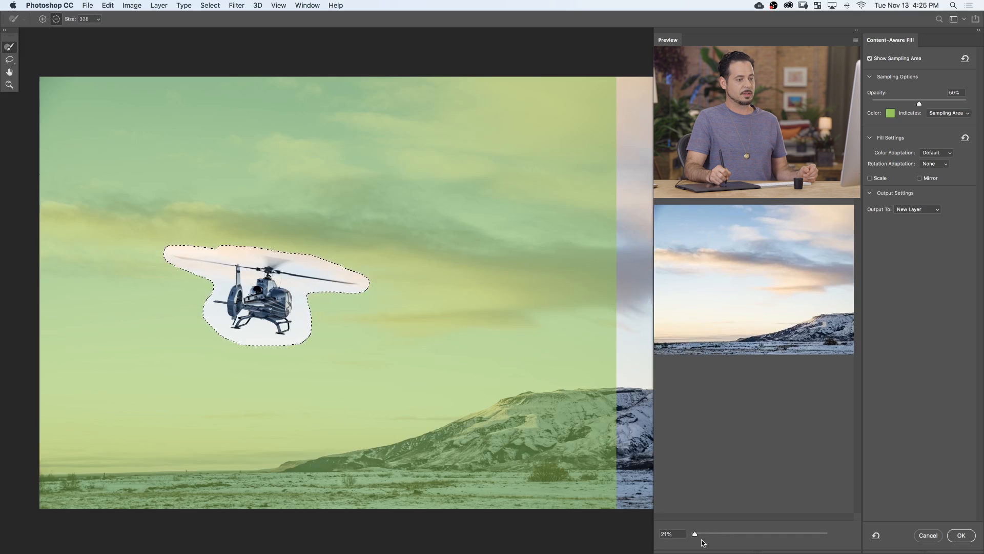
left_click_drag(697, 537, 702, 536)
left_click_drag(712, 314, 760, 326)
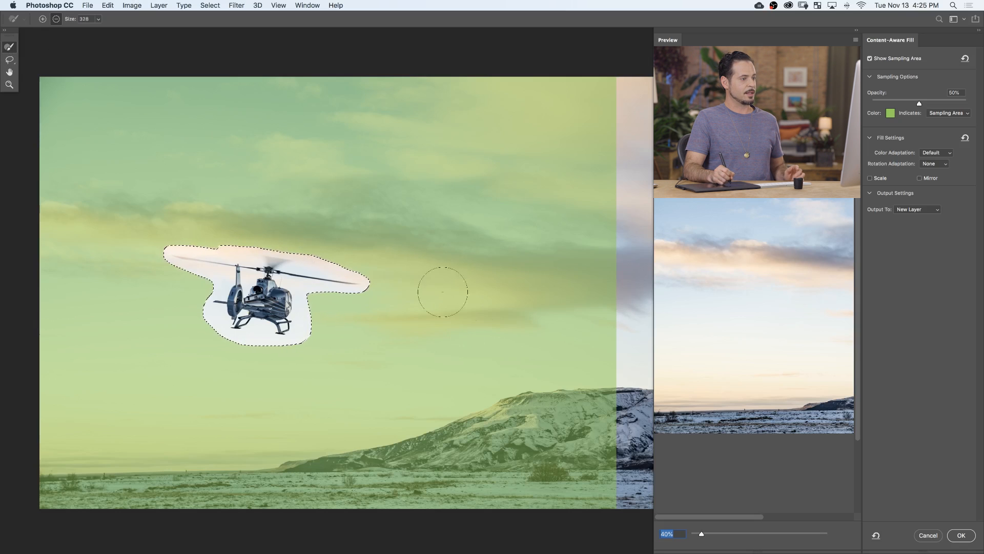
Brush the mountain and snowy ground out of the sampling area and set the sampling overlay's opacity to 47%.
mouse_move(590, 400)
left_mouse_down()
mouse_move(347, 474)
mouse_move(272, 484)
mouse_move(123, 487)
mouse_move(49, 469)
mouse_move(339, 454)
mouse_move(513, 474)
mouse_move(594, 446)
mouse_move(639, 499)
left_mouse_up()
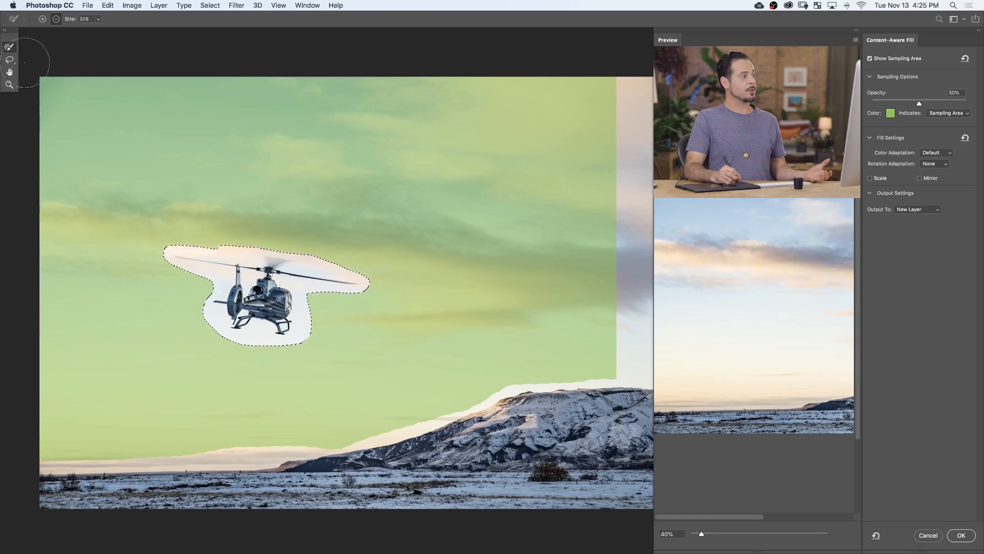
left_click(8, 60)
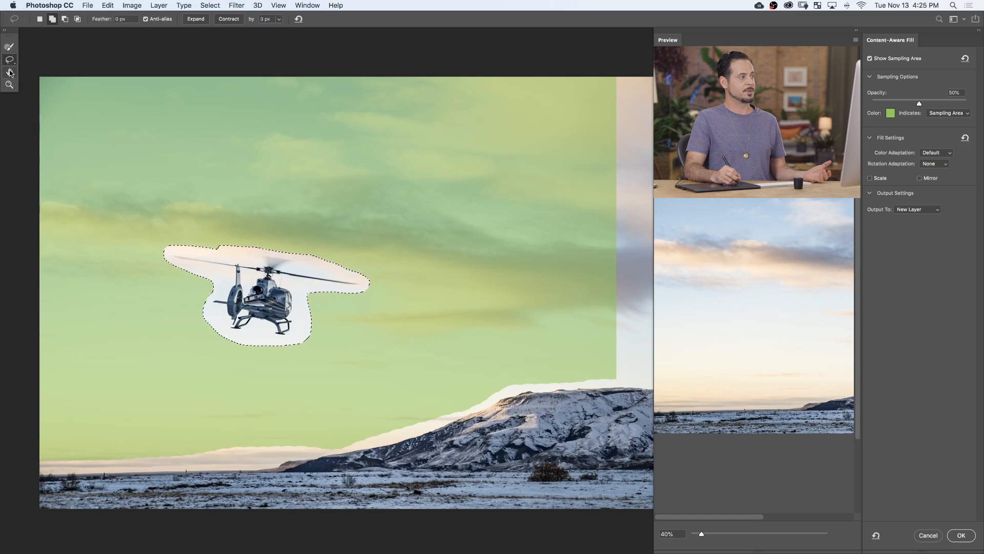
left_click(8, 49)
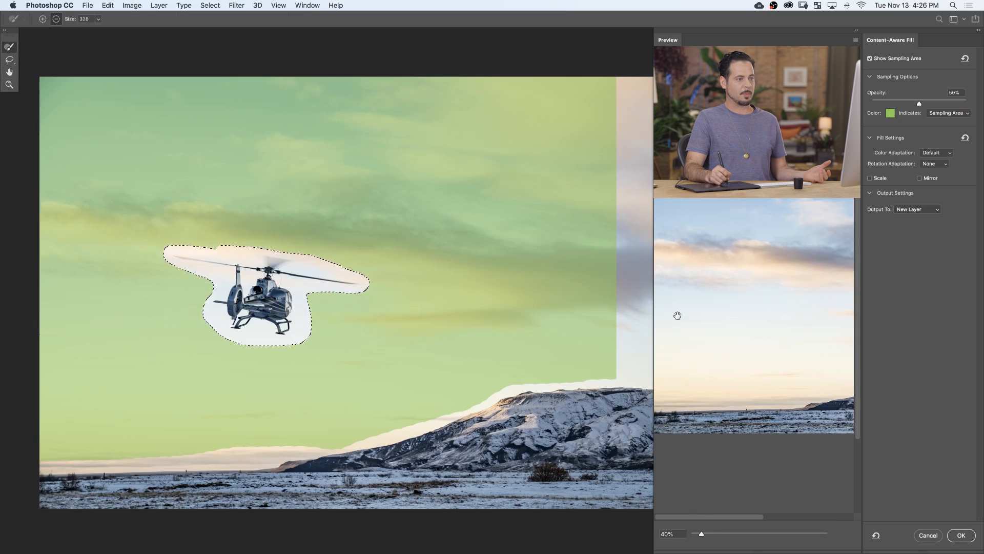
mouse_move(918, 104)
left_mouse_down()
mouse_move(902, 104)
mouse_move(914, 105)
left_mouse_up()
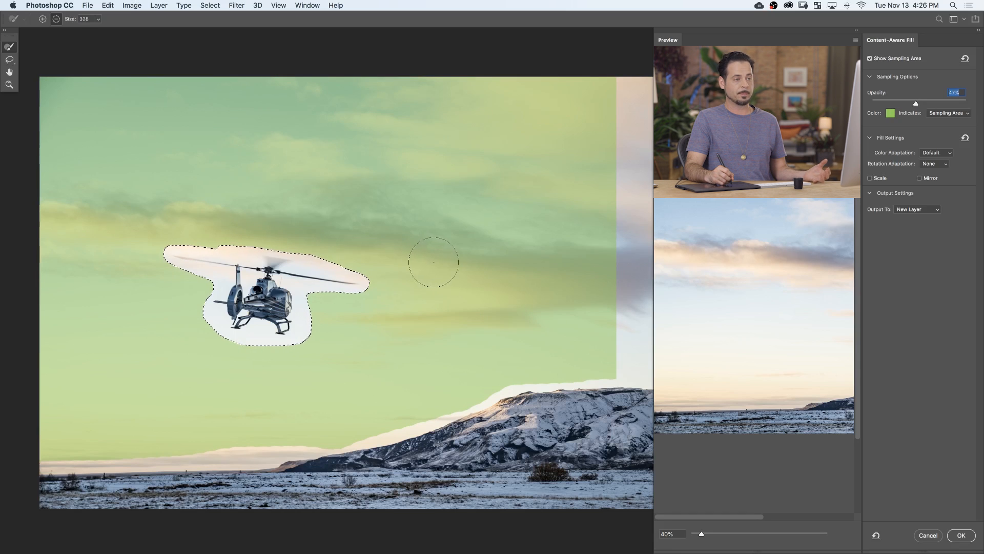
Try Full rotation adaptation with Very High color adaptation and enlarge the preview to 194%.
left_click(936, 152)
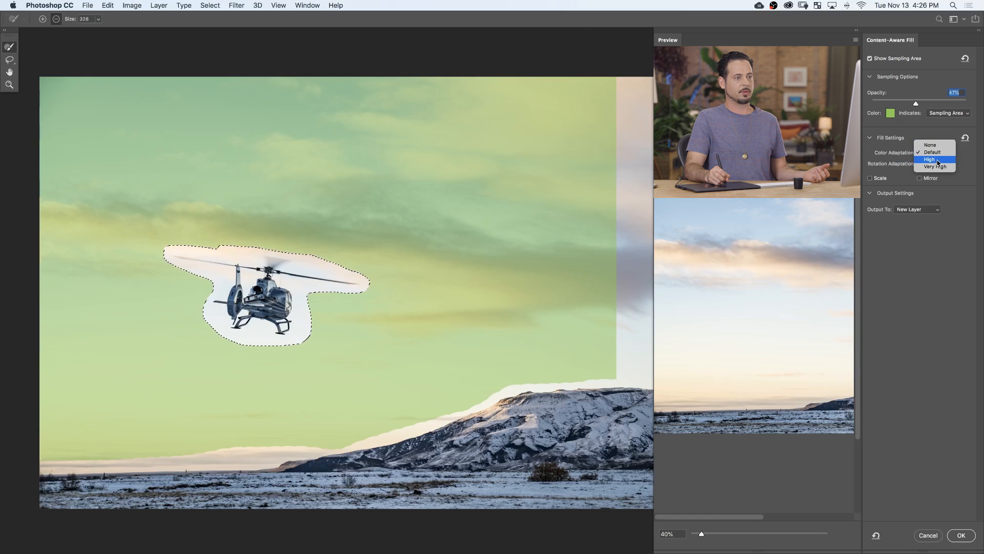
left_click(966, 160)
left_click(932, 164)
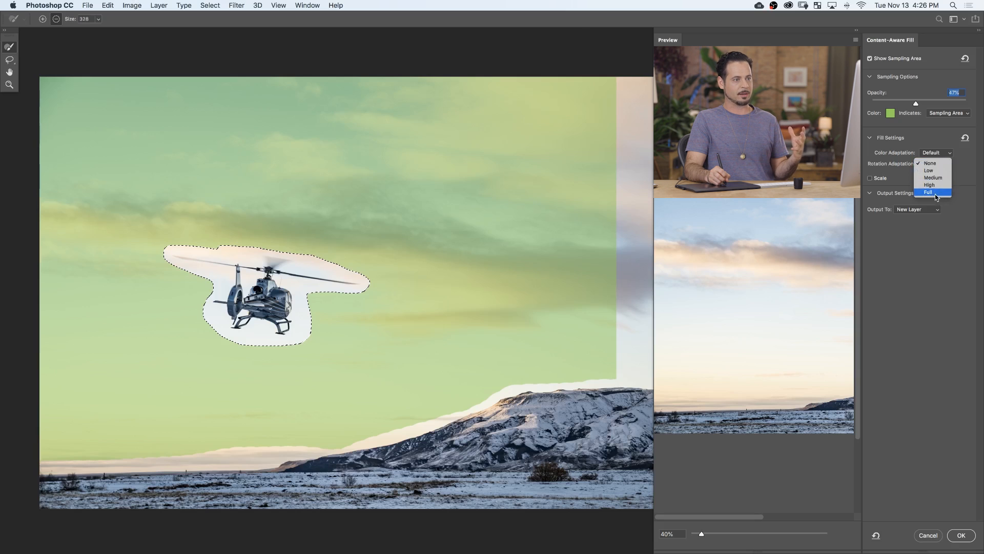
left_click(934, 152)
left_click(938, 167)
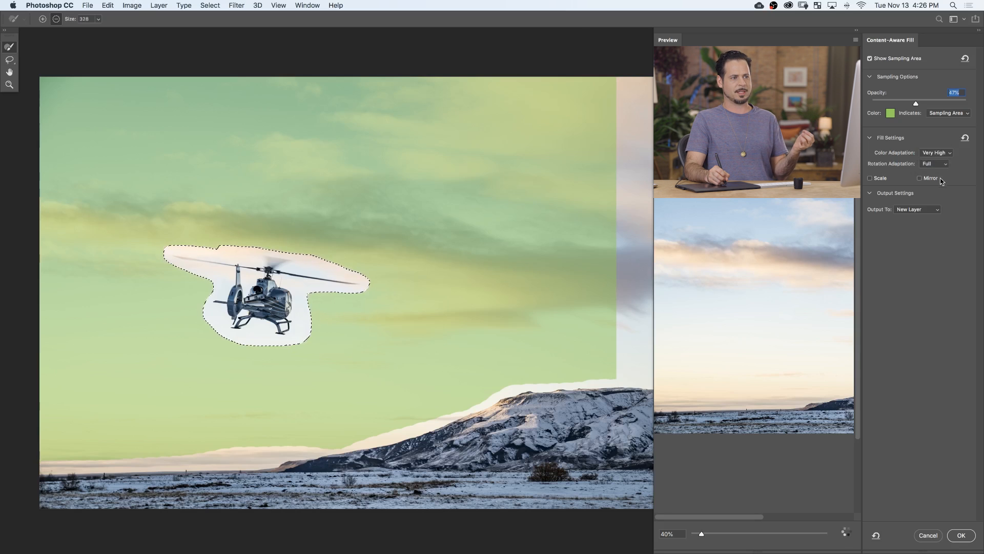
left_click_drag(701, 534, 757, 534)
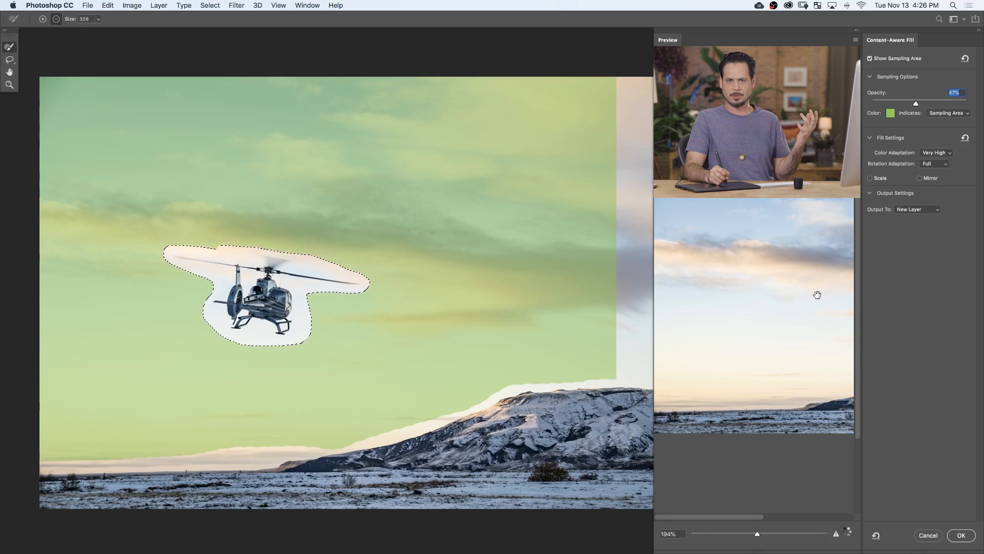
Return the fill settings to Default color adaptation and no rotation adaptation, with Scale and Mirror off.
left_click(936, 153)
left_click(937, 148)
left_click(935, 164)
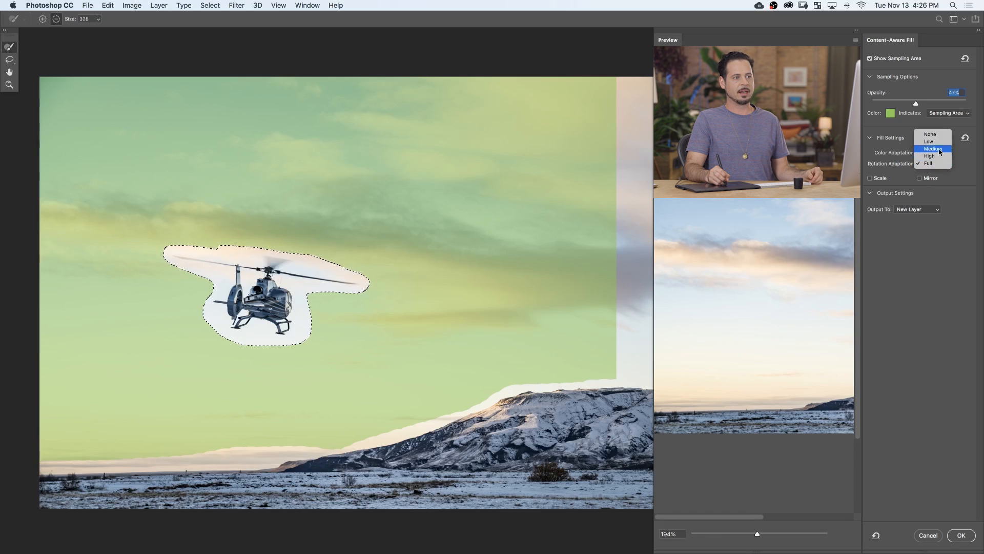
left_click(933, 134)
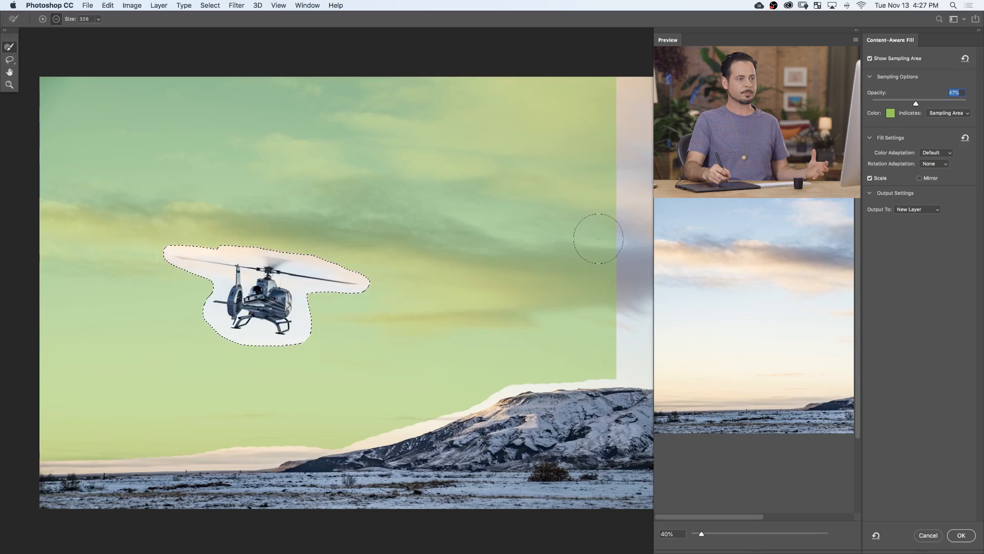
left_click(920, 179)
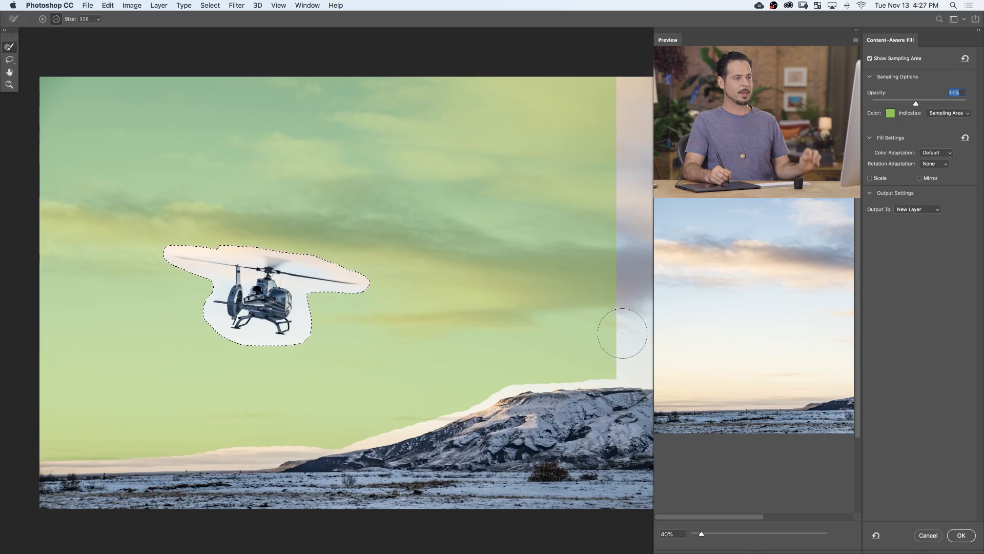
Apply the content-aware fill with its output on a new layer, and clear the selection.
left_click(902, 210)
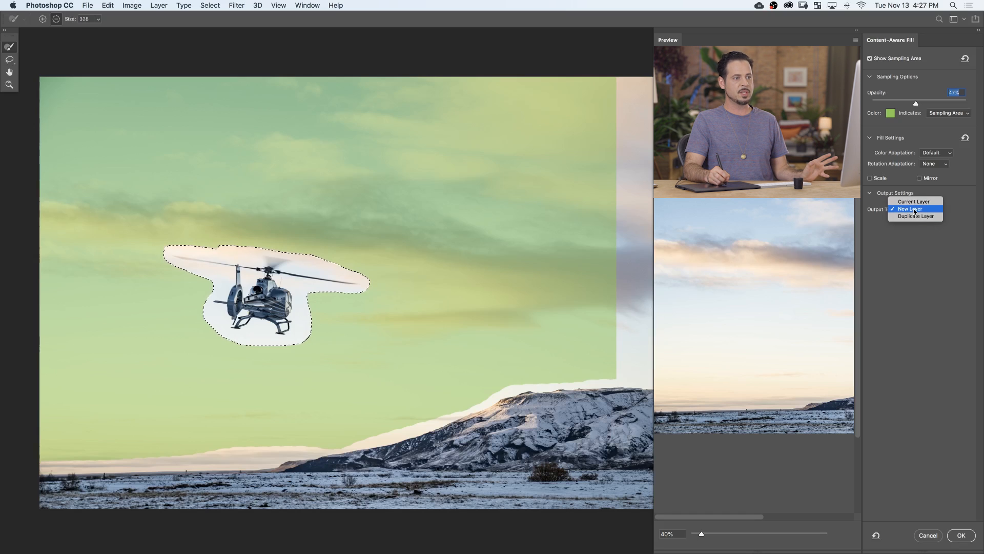
left_click(915, 209)
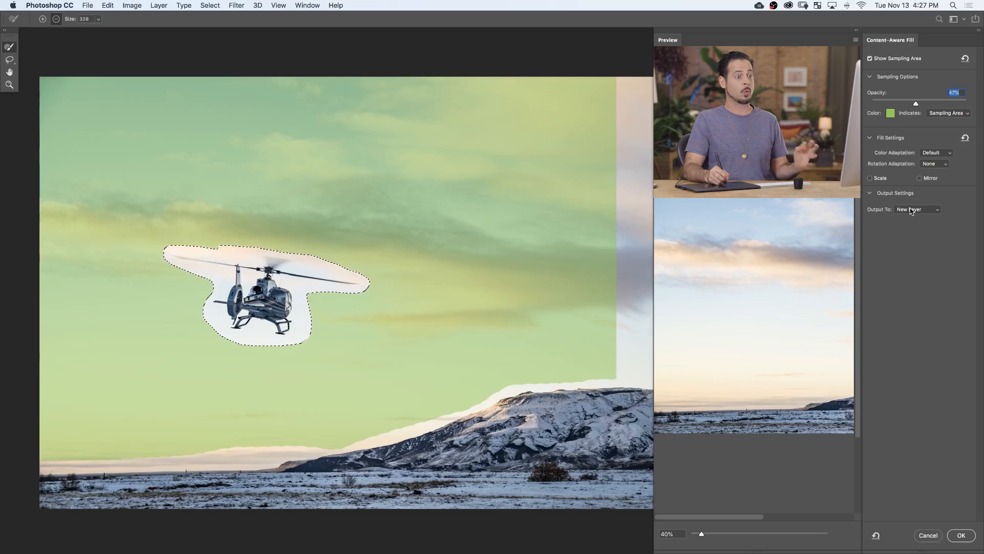
left_click(961, 536)
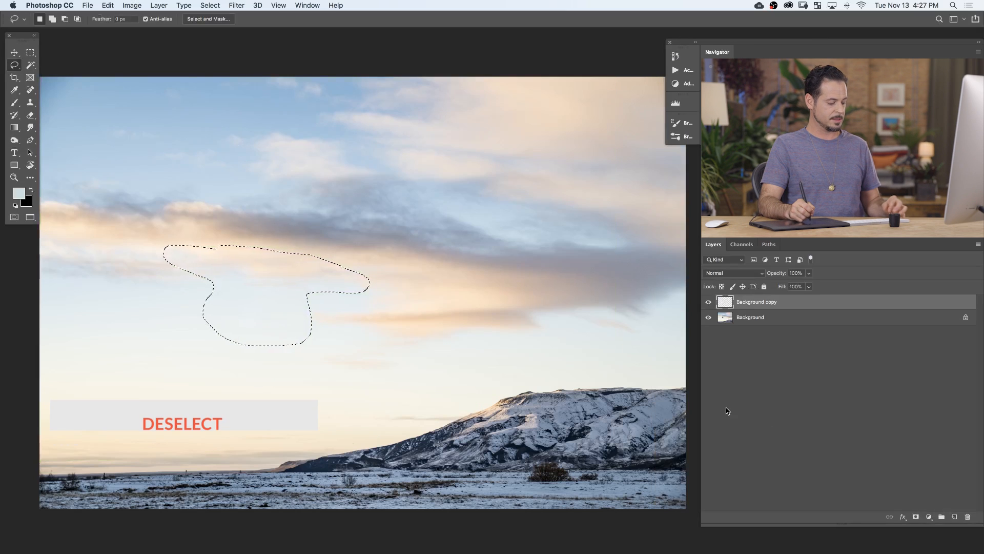
key("super+d")
Toggle the Background copy layer's visibility repeatedly to compare the sky with and without the helicopter.
left_click(707, 302)
left_click(707, 303)
left_click(708, 303)
left_click(708, 304)
left_click(708, 304)
left_click(708, 304)
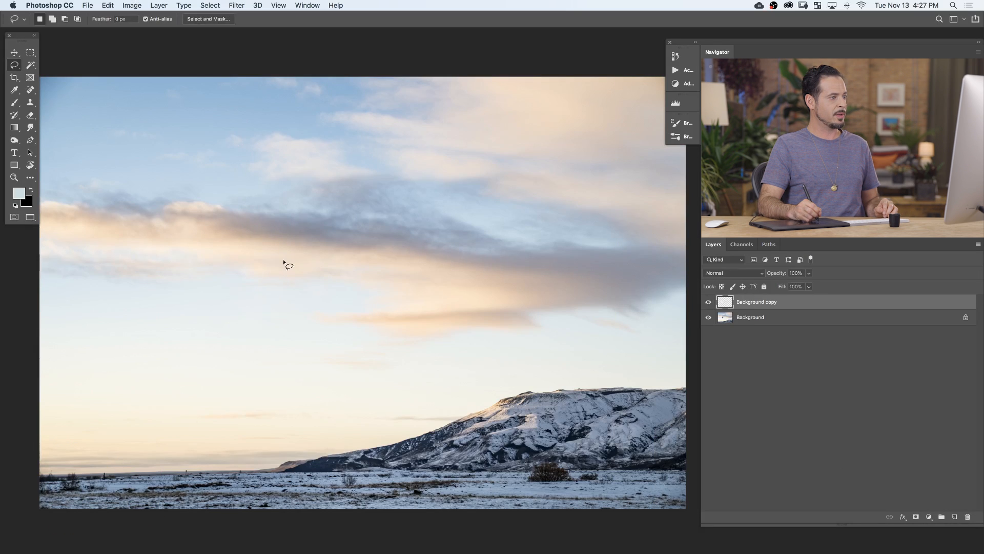
left_click(709, 303)
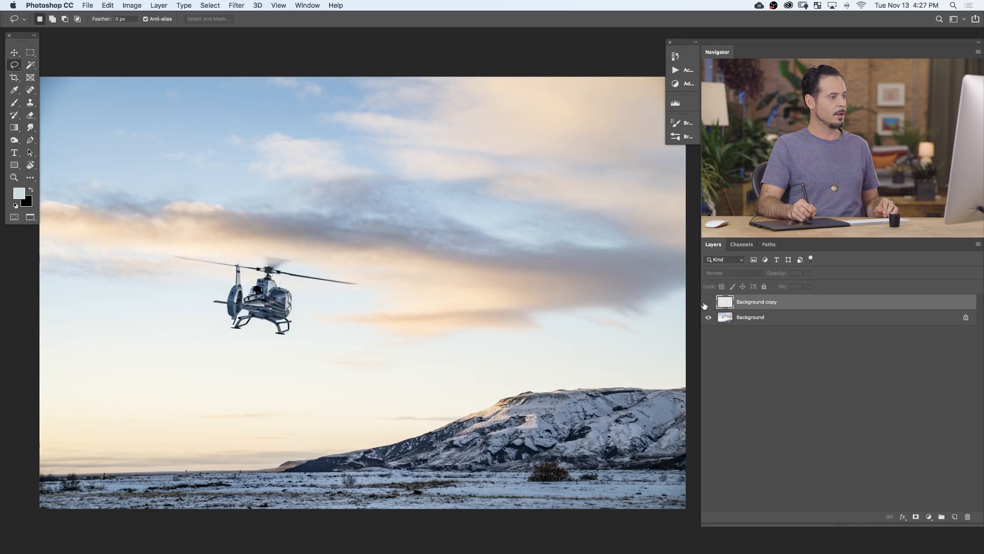
left_click(708, 302)
left_click(709, 303)
left_click(709, 302)
left_click(709, 302)
left_click(709, 303)
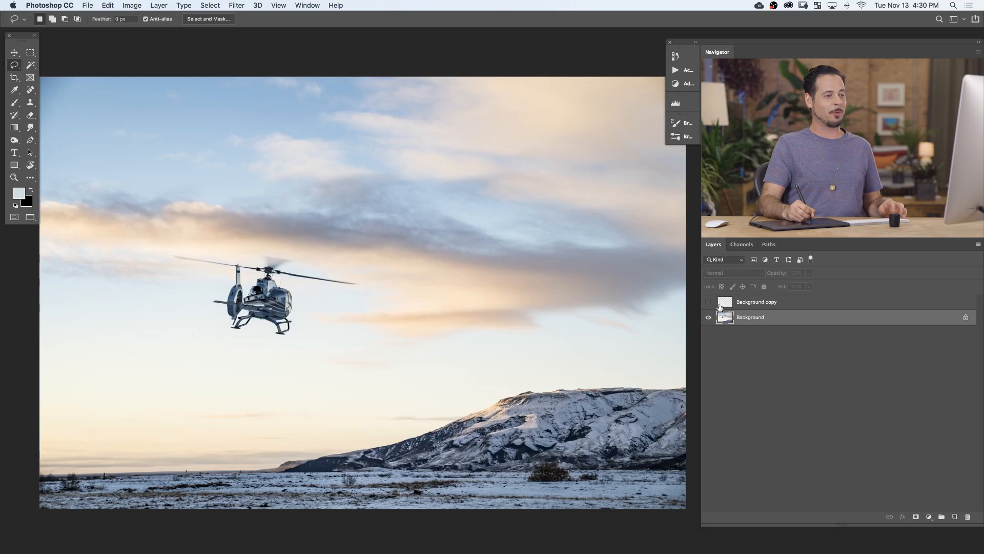
left_click(709, 303)
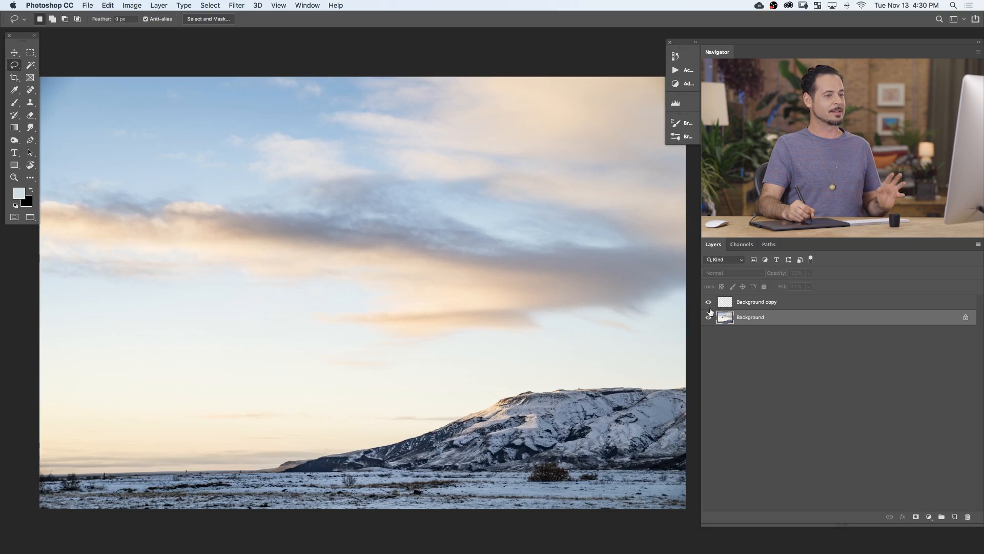
Hide the Background copy layer and duplicate the Background layer.
left_click(710, 303)
key("super+j")
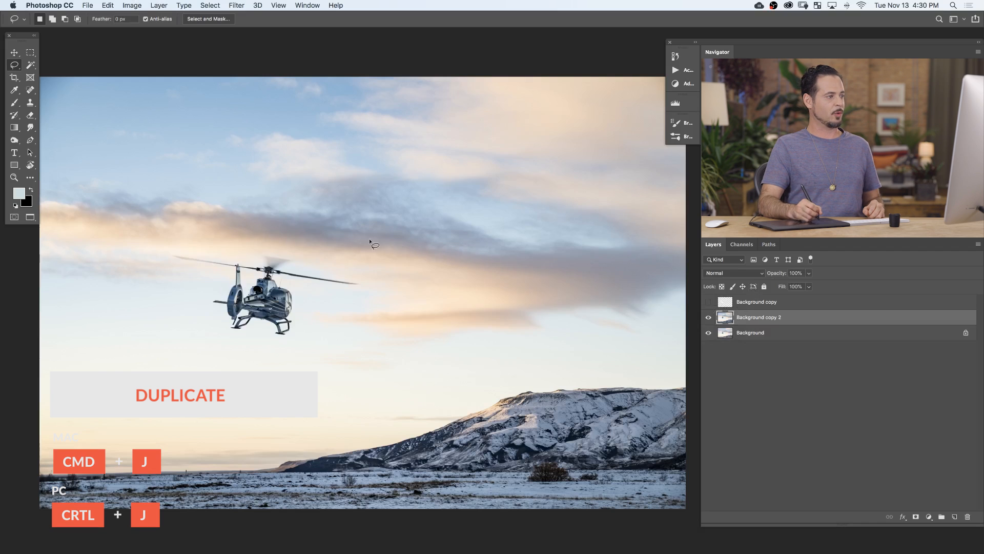
Lasso the helicopter on the duplicated layer, fill it using Content-Aware contents with color adaptation, and deselect.
mouse_move(221, 257)
left_mouse_down()
mouse_move(160, 251)
mouse_move(189, 276)
mouse_move(234, 343)
left_mouse_up()
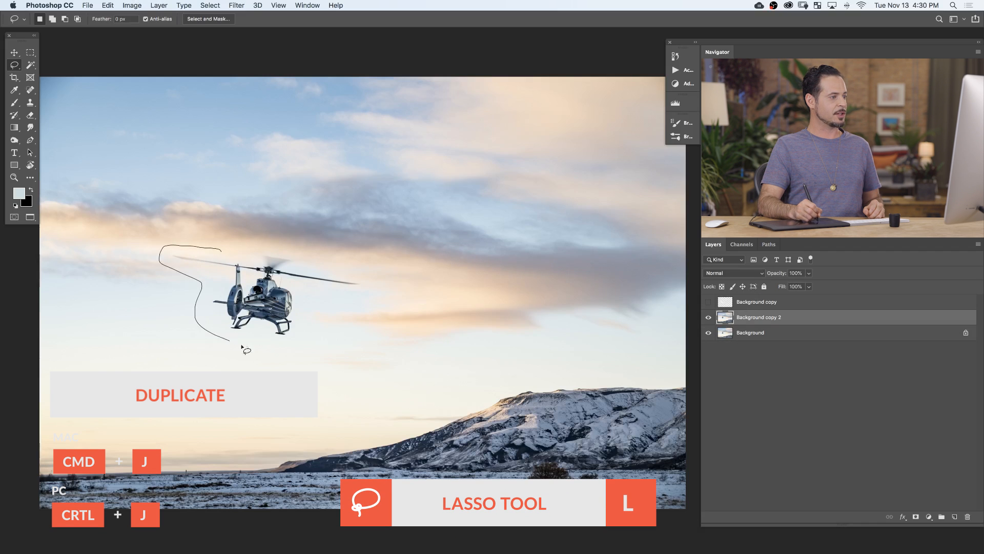
mouse_move(362, 281)
left_mouse_down()
mouse_move(307, 252)
mouse_move(222, 250)
left_mouse_up()
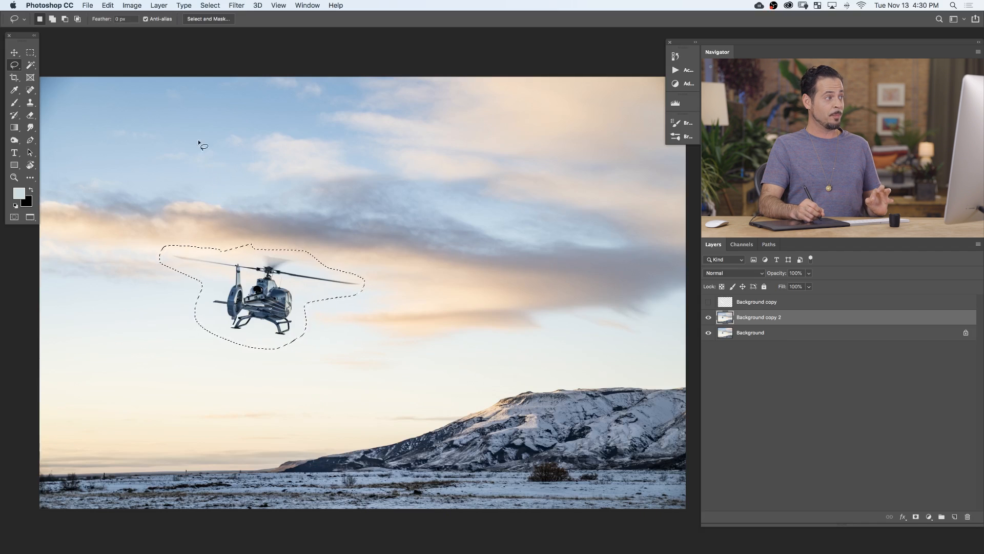
left_click(108, 5)
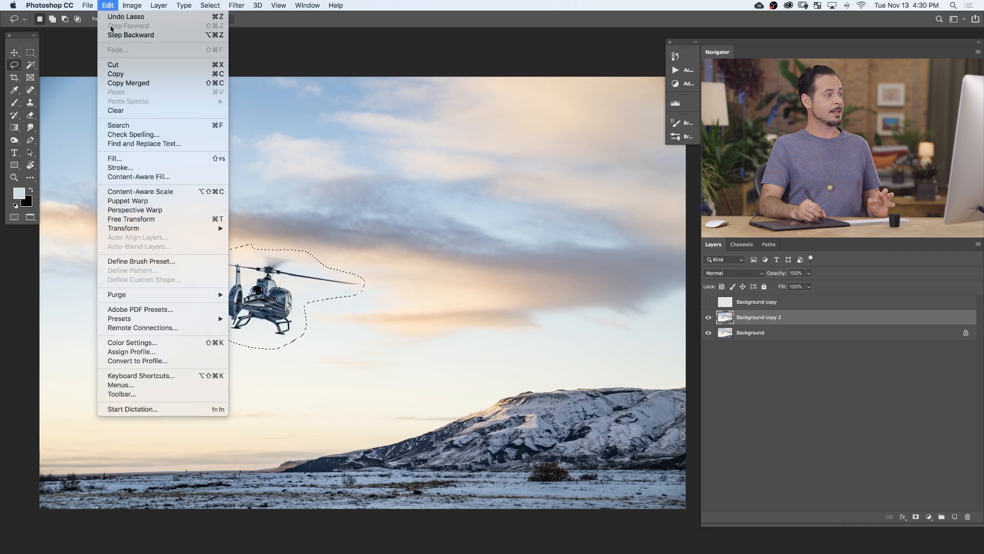
left_click(130, 160)
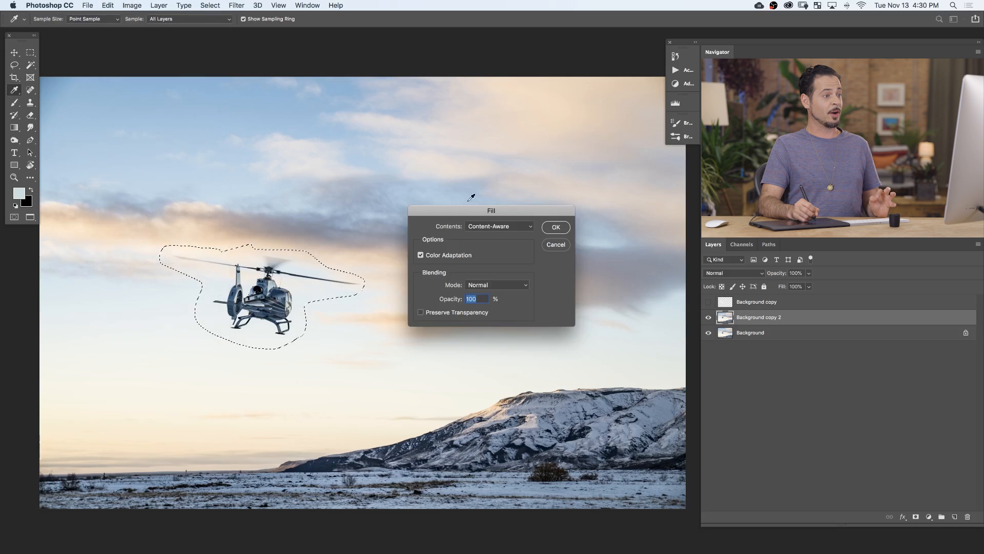
left_click(495, 229)
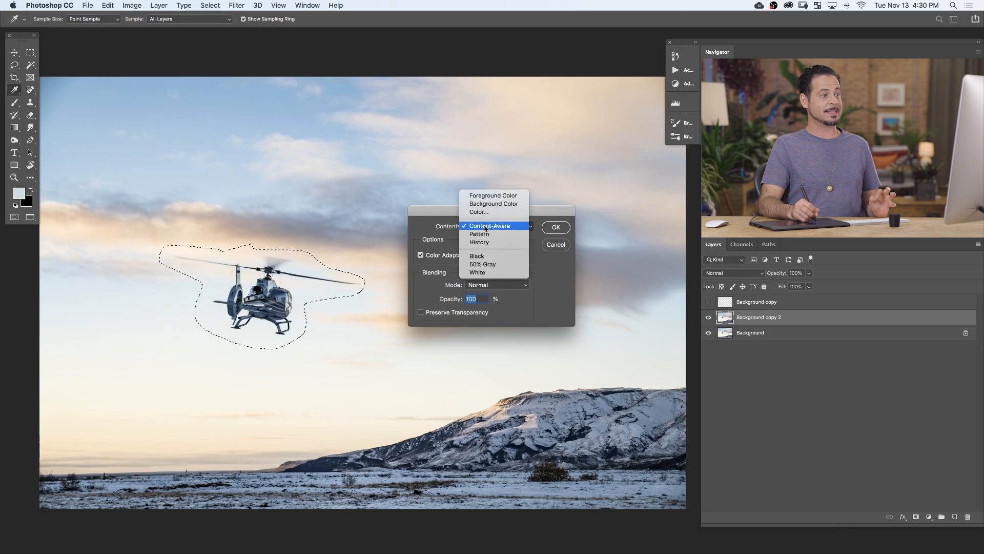
left_click(491, 228)
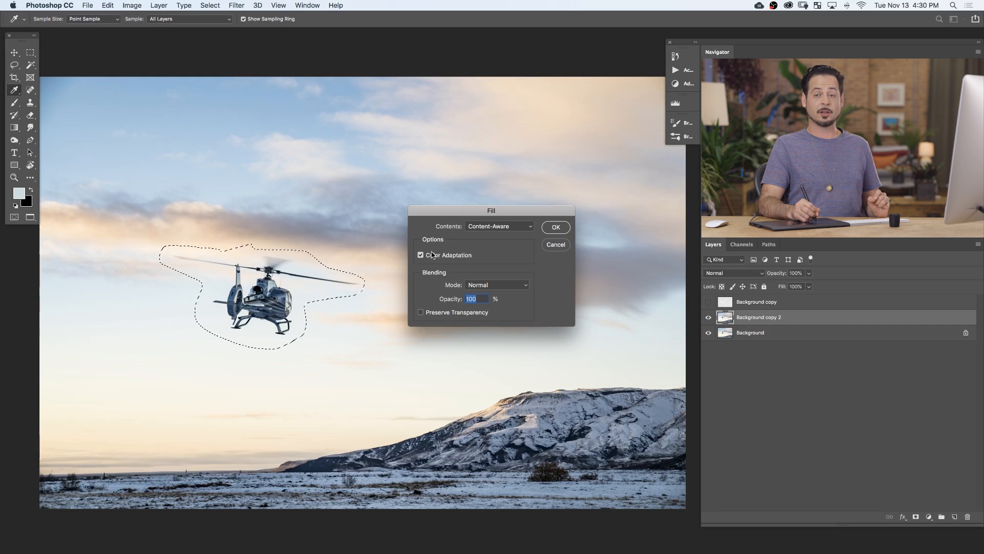
left_click(556, 227)
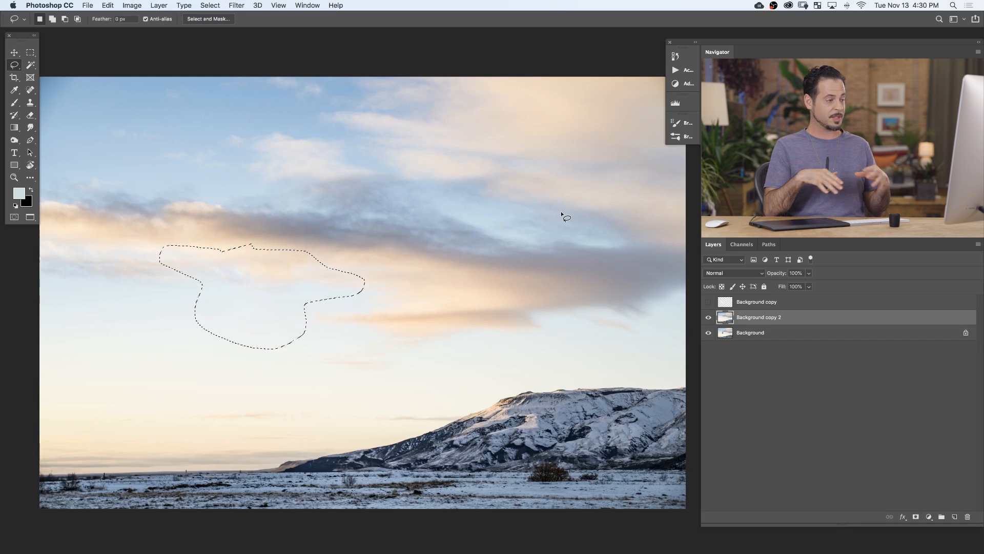
key("super+d")
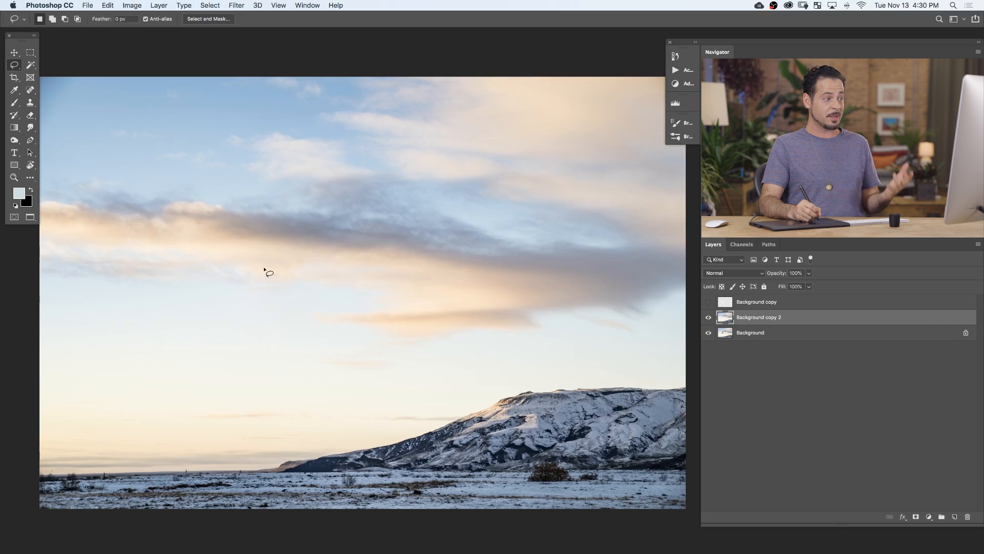
Switch visibility from Background copy 2 to Background copy to compare the two fill results.
left_click(708, 317)
left_click(708, 302)
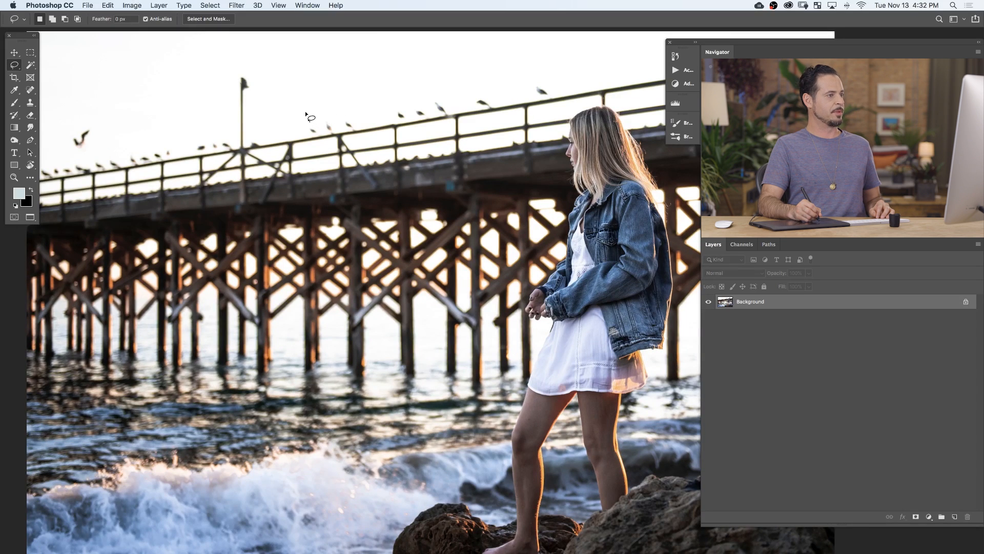
In the pier photo, lasso the row of birds along the railing between the lamp post and the woman.
mouse_move(307, 114)
left_mouse_down()
mouse_move(318, 145)
mouse_move(375, 138)
left_mouse_up()
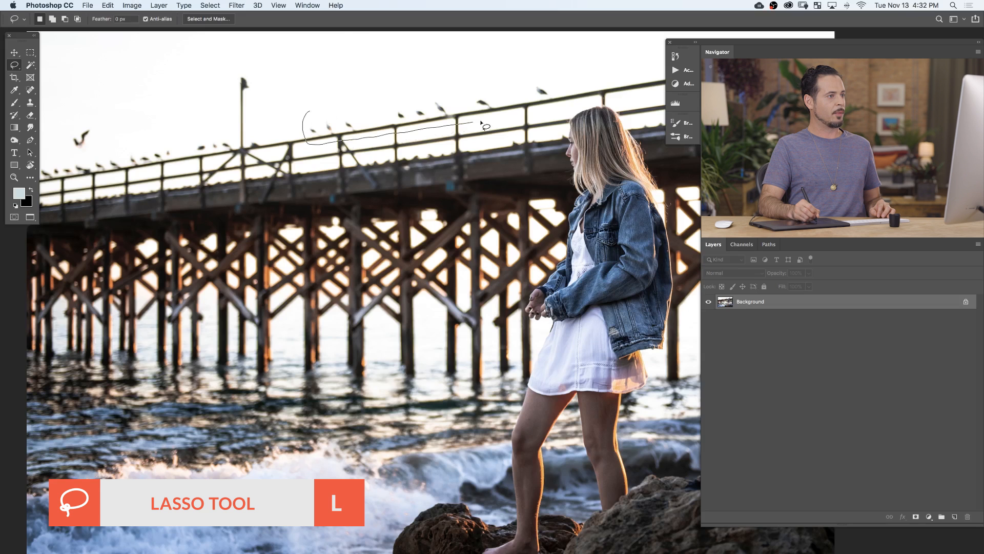
mouse_move(557, 109)
left_mouse_down()
mouse_move(564, 82)
mouse_move(546, 76)
mouse_move(425, 95)
left_mouse_up()
left_click_drag(354, 109, 308, 111)
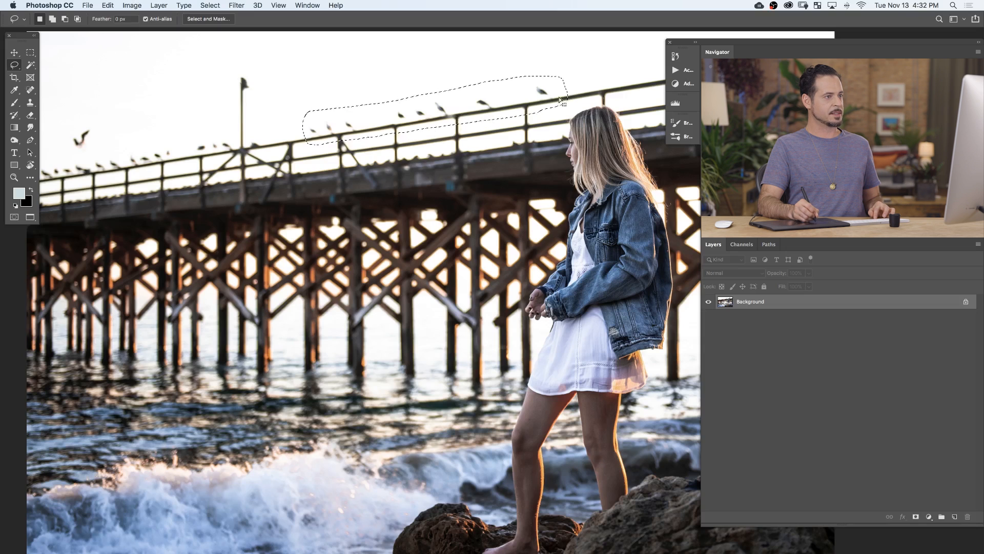
left_click_drag(458, 118, 411, 131)
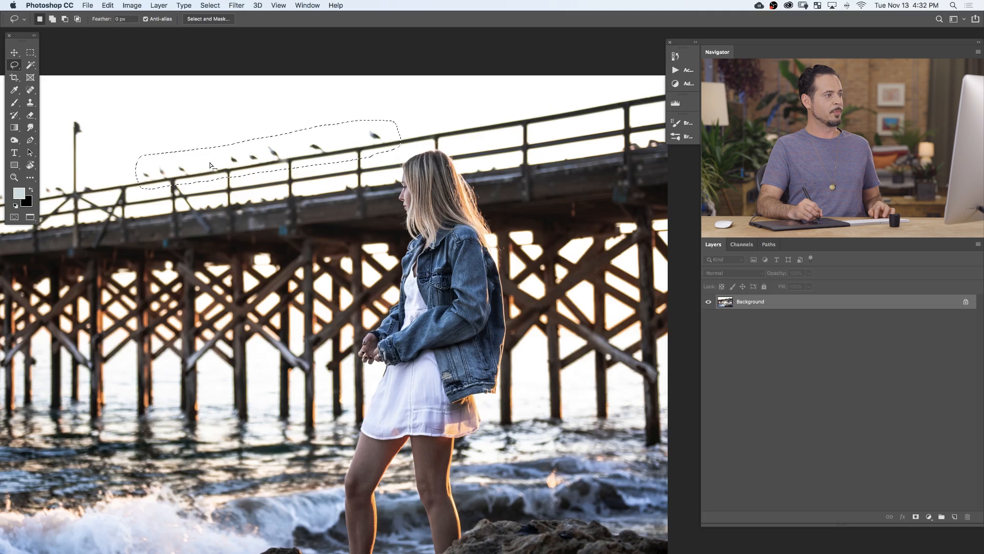
mouse_move(421, 183)
left_mouse_down("super")
mouse_move(374, 205)
mouse_move(413, 178)
left_mouse_up("super")
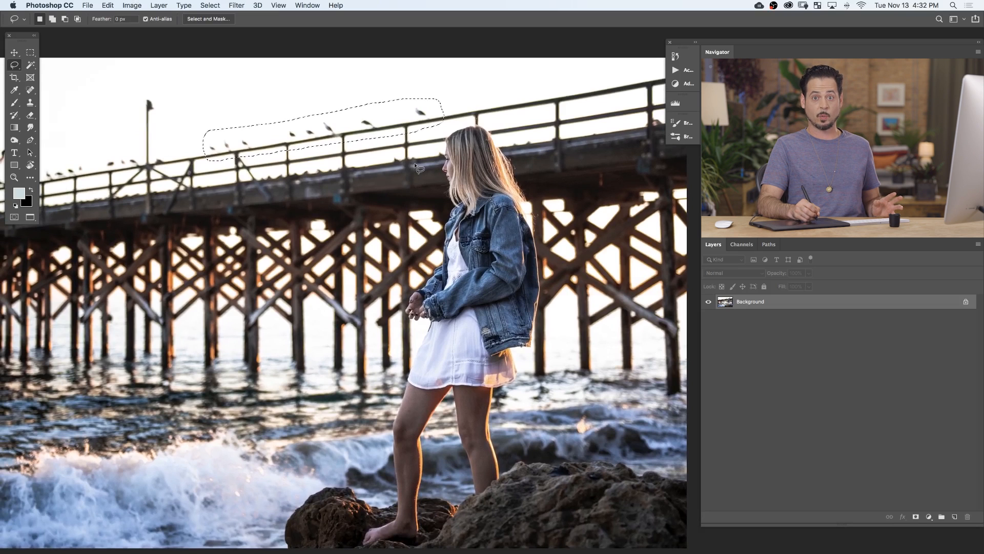
Open the bird selection in the Content-Aware Fill workspace and enlarge the fill preview.
left_click(109, 6)
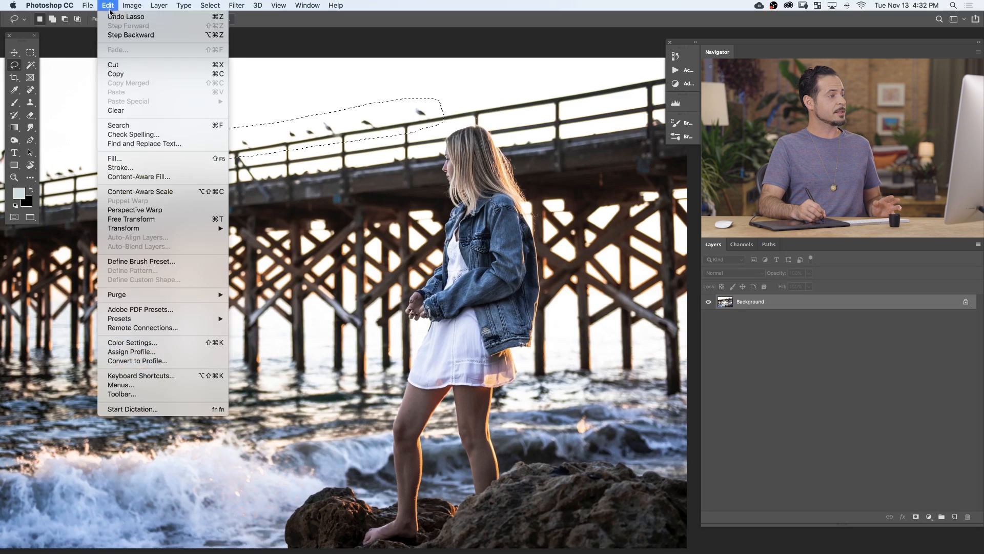
left_click(151, 177)
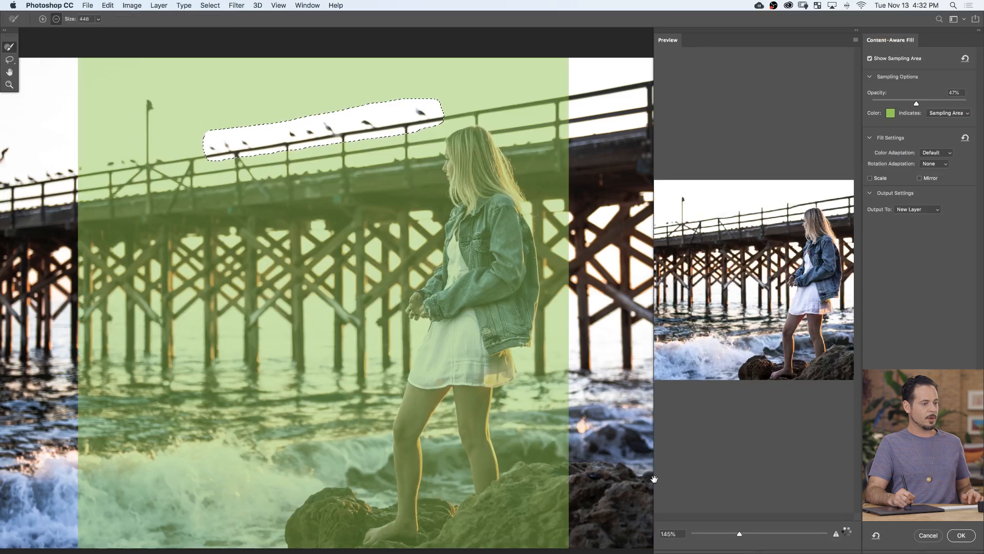
left_click_drag(654, 531, 548, 530)
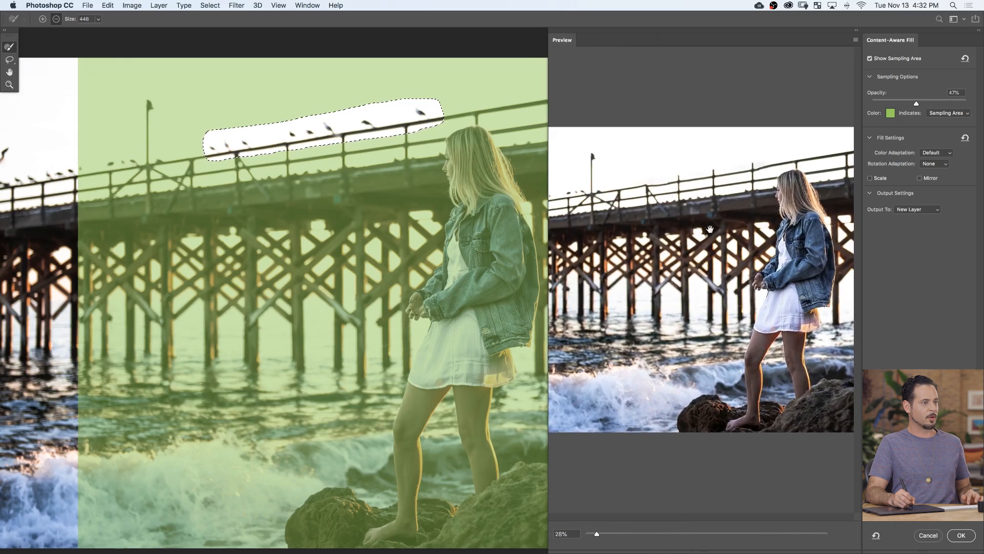
left_click_drag(388, 232, 319, 268)
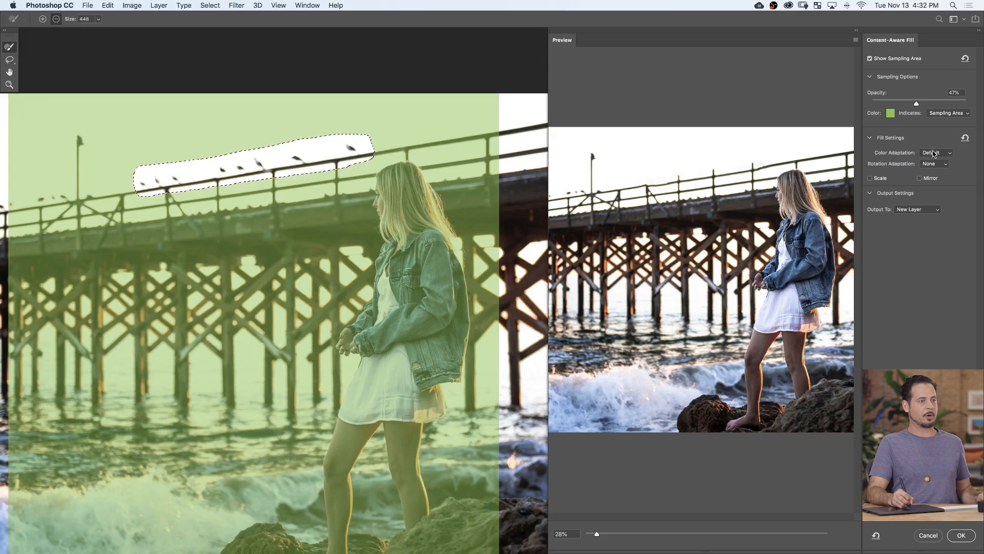
Try Very High color adaptation on the bird fill, and settle on a Color Adaptation of None.
left_click(933, 154)
left_click(936, 167)
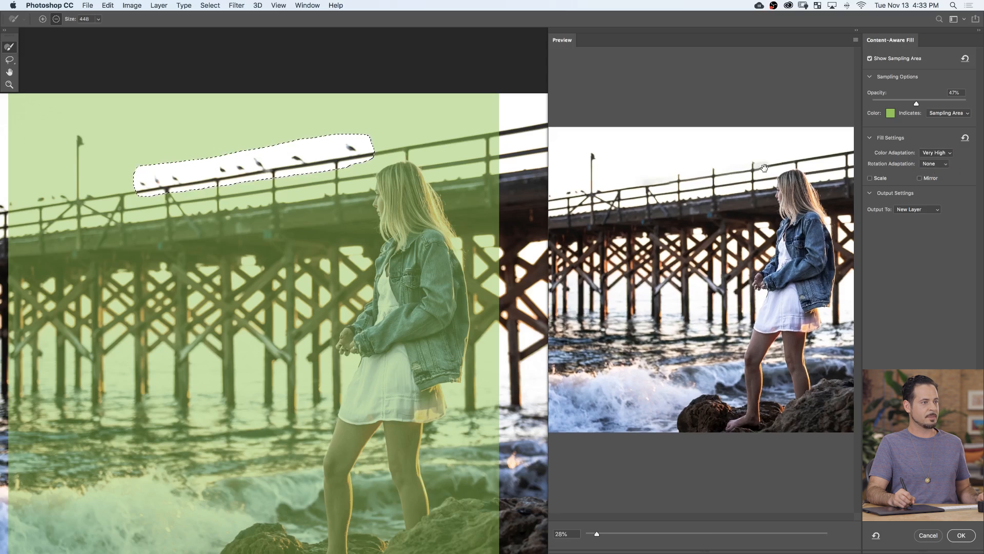
left_click(934, 153)
left_click(930, 130)
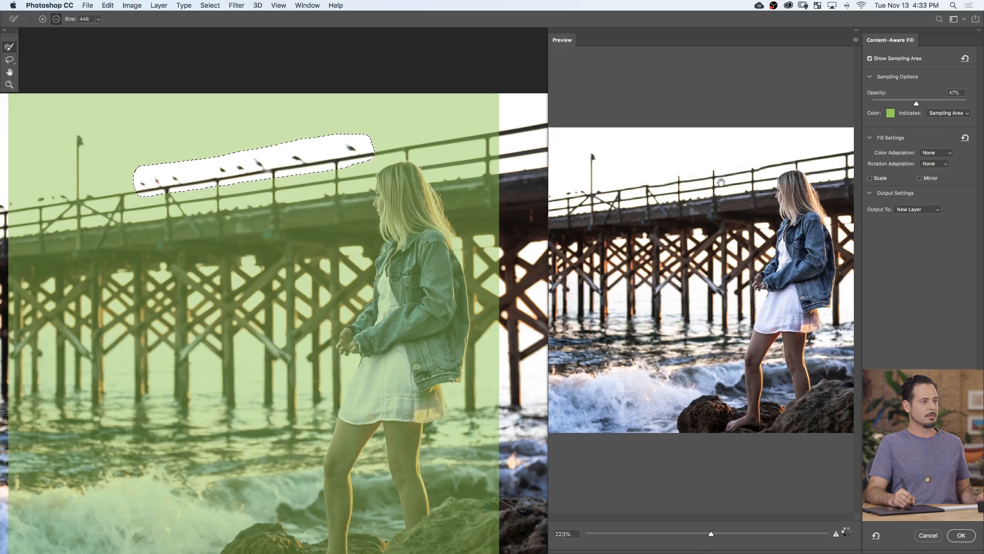
Try Full rotation adaptation on the bird fill and return it to None.
left_click(936, 165)
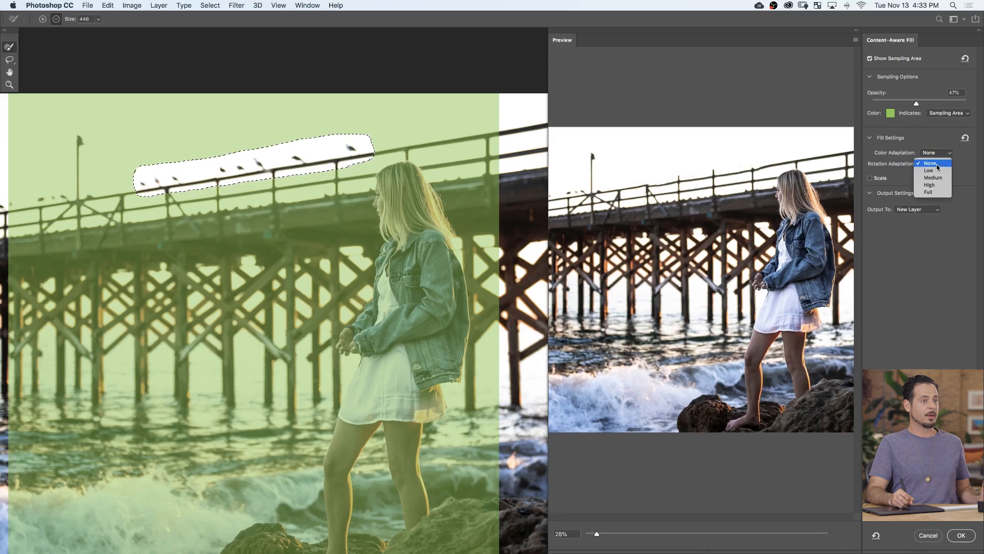
left_click(945, 191)
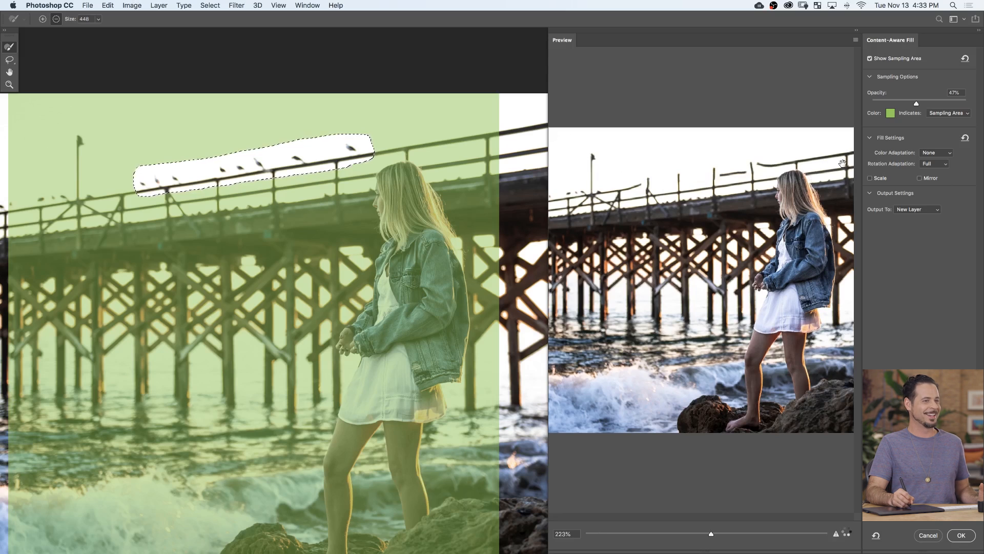
left_click(925, 164)
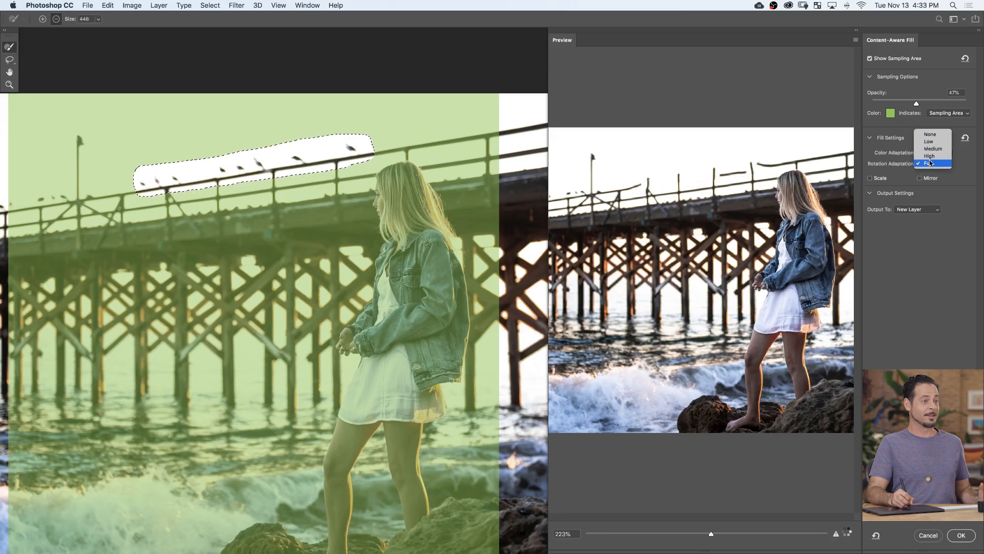
left_click(930, 136)
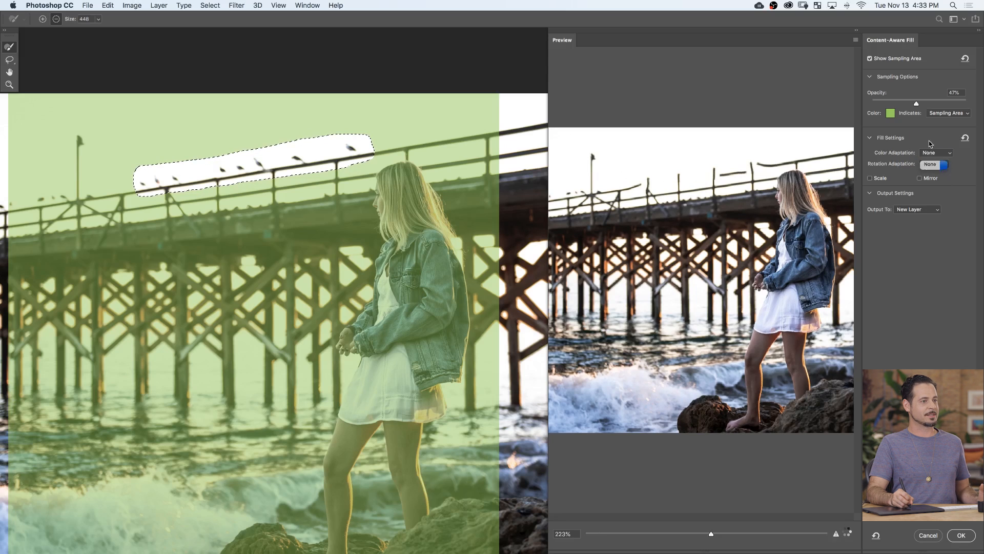
Set Rotation Adaptation to Low after trying Medium, and apply the fill to a new layer, clearing the selection.
left_click(940, 165)
left_click(939, 172)
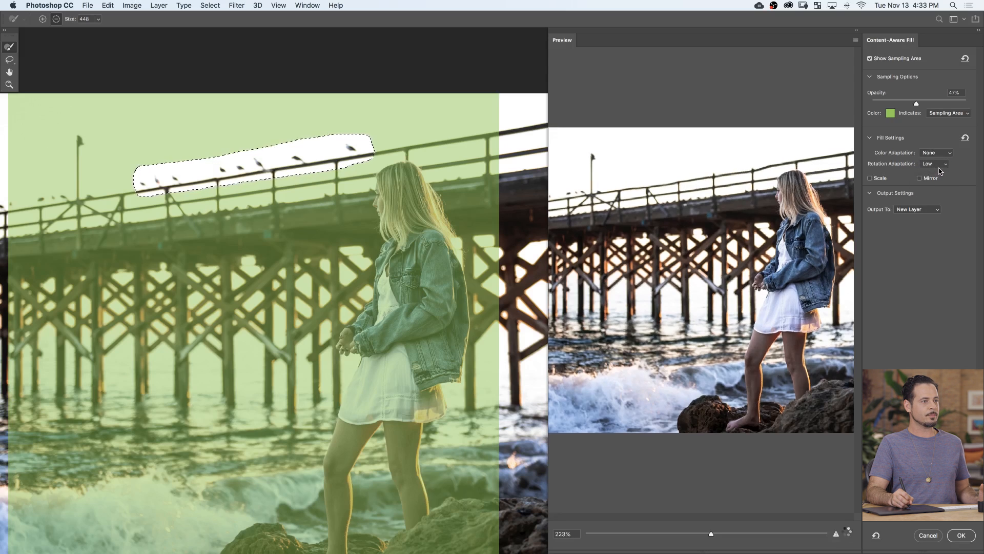
left_click(941, 166)
left_click(941, 173)
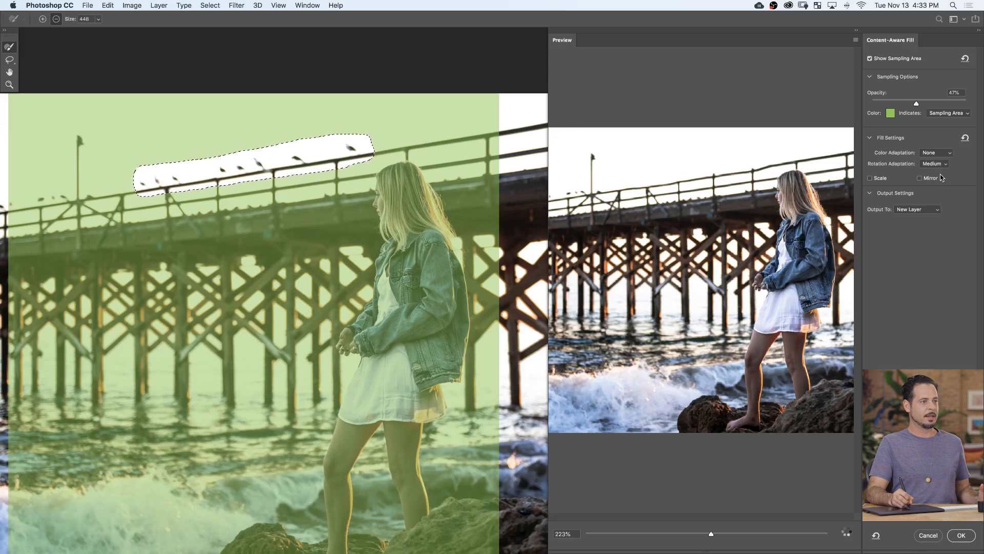
left_click(940, 165)
left_click(940, 173)
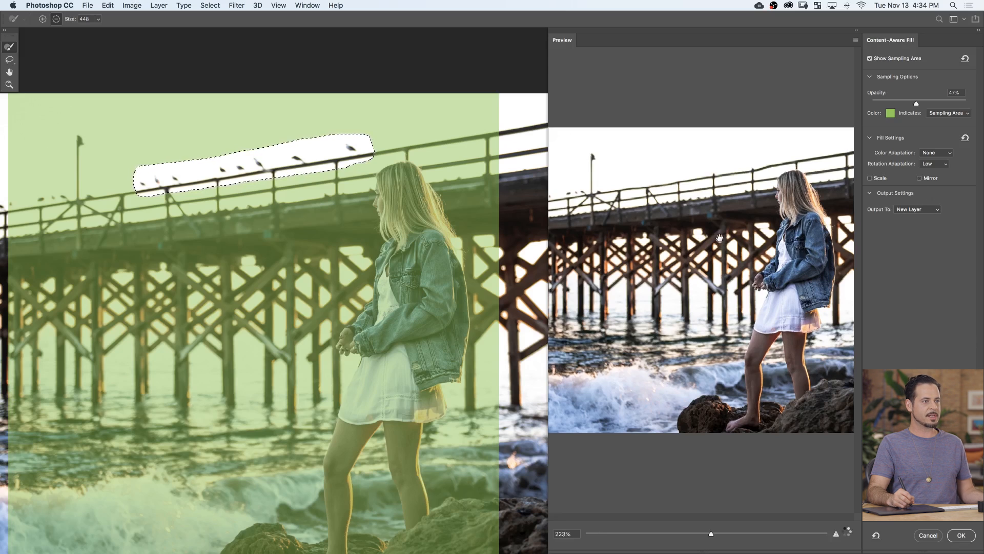
left_click(962, 535)
key("super+d")
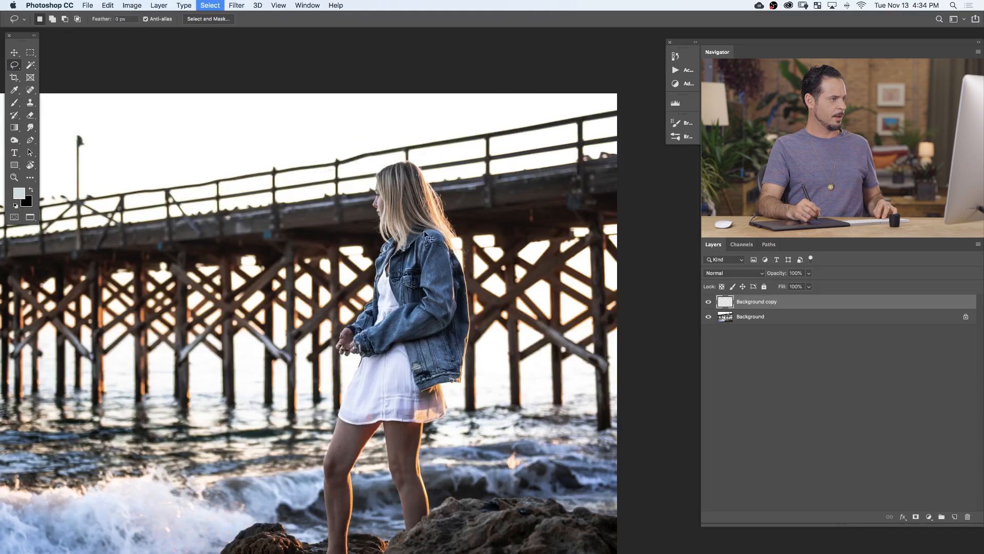
Toggle the Background copy layer to compare before and after, leave it hidden, and duplicate the Background layer.
left_click_drag(314, 226, 351, 229)
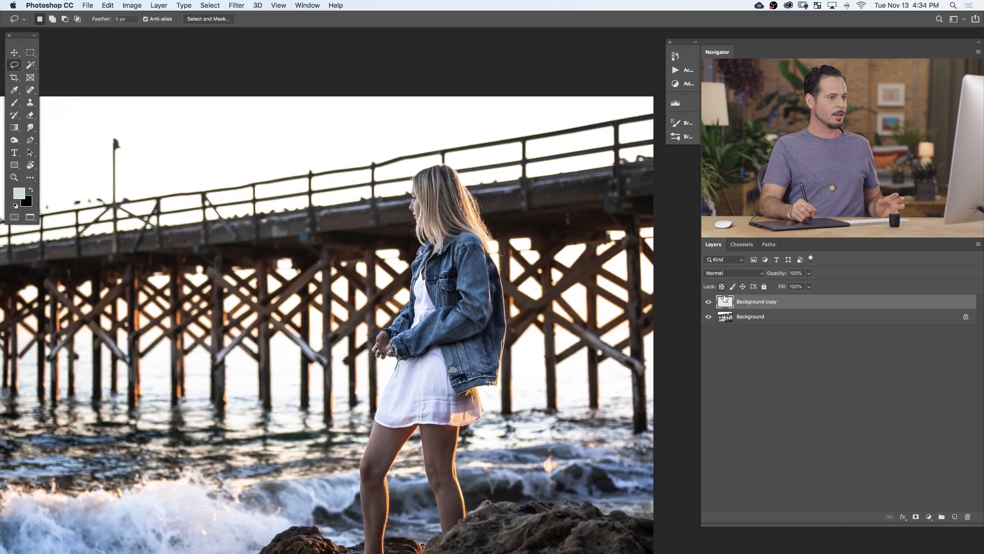
left_click(708, 305)
left_click(708, 305)
left_click(709, 305)
left_click(708, 305)
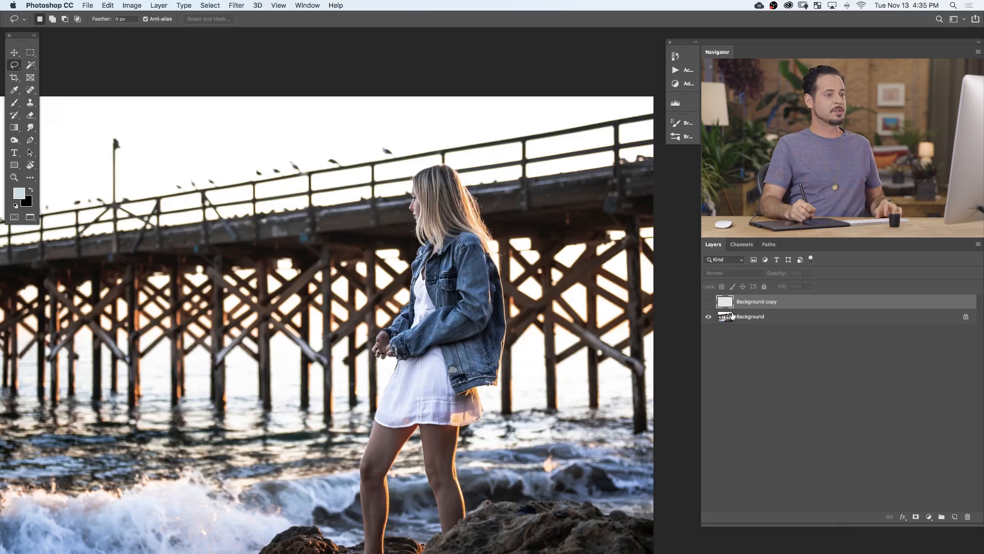
left_click(768, 318)
key("super+j")
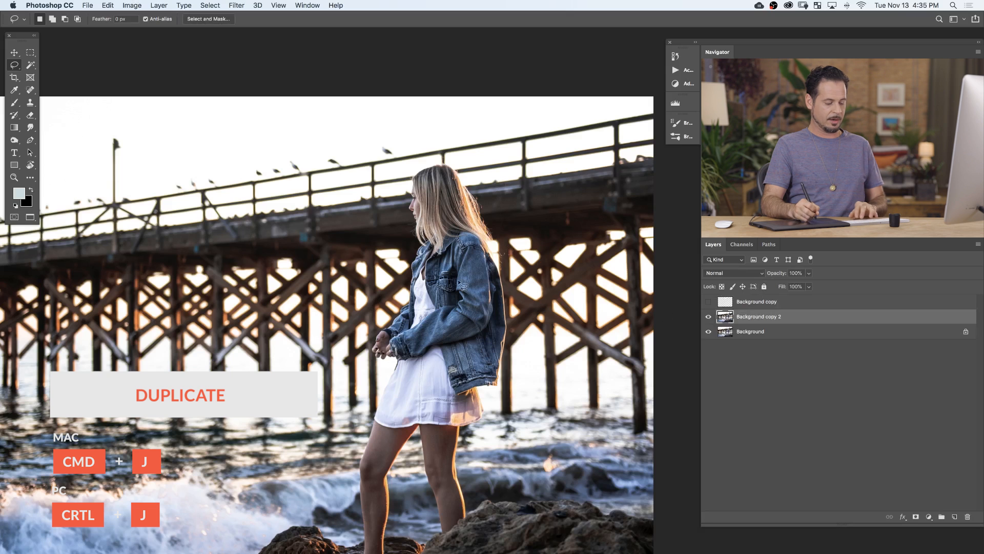
Lasso the same birds on the duplicated layer, fill them using Content-Aware contents with color adaptation, and deselect.
left_click_drag(191, 163, 172, 185)
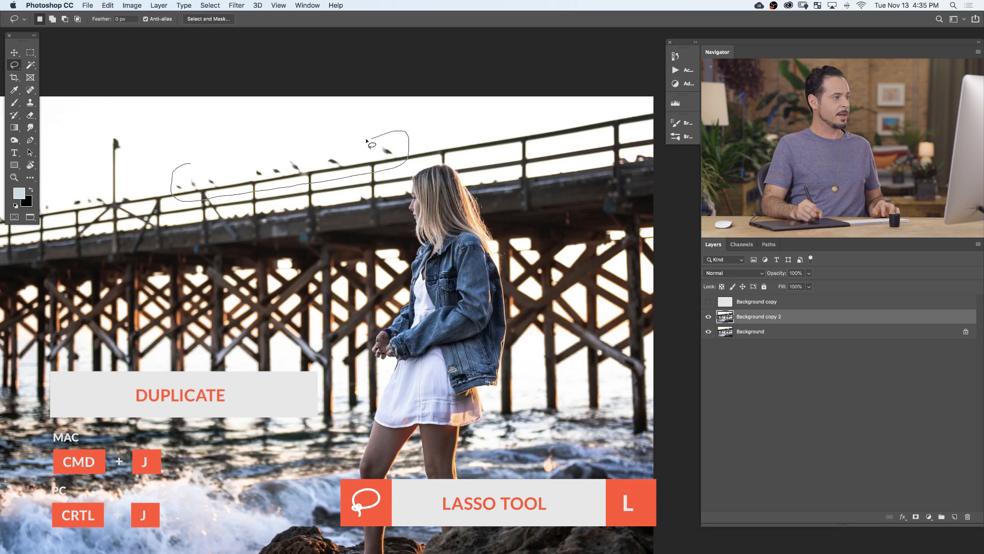
left_click_drag(367, 141, 368, 140)
left_click(108, 5)
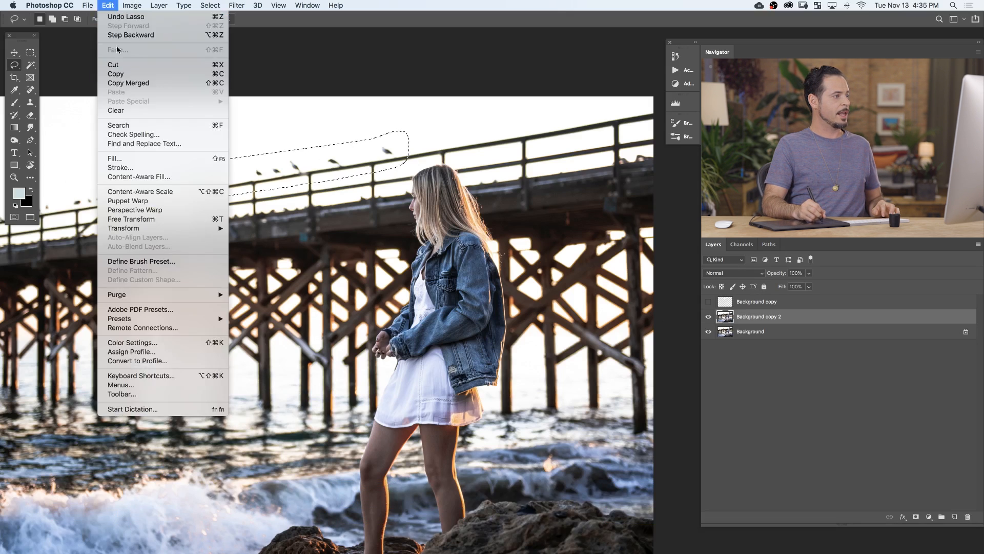
left_click(140, 163)
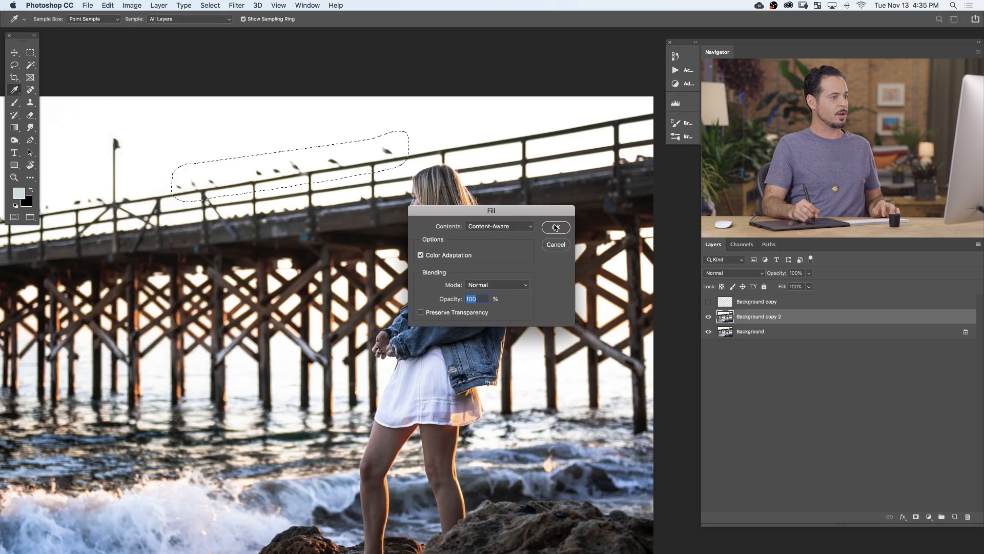
left_click(556, 227)
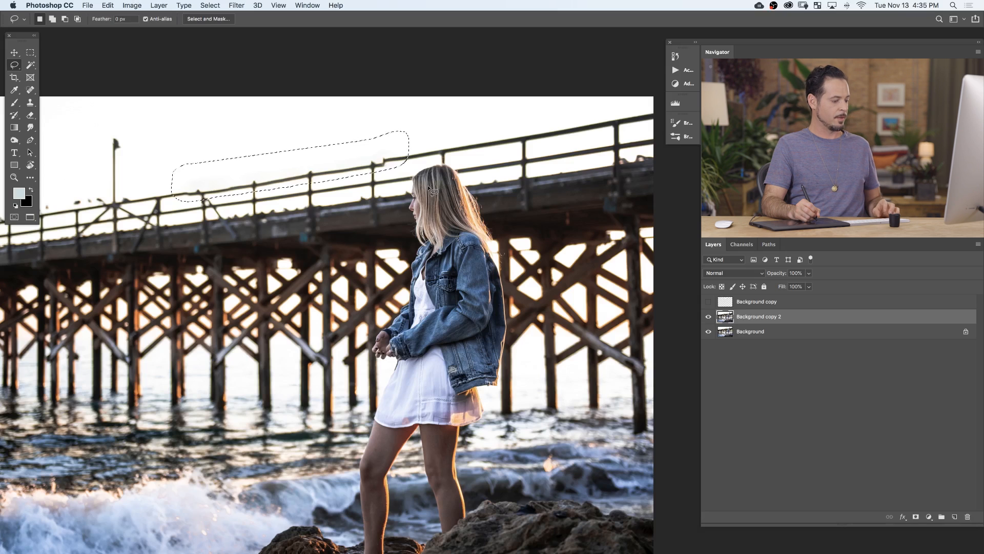
key("super+d")
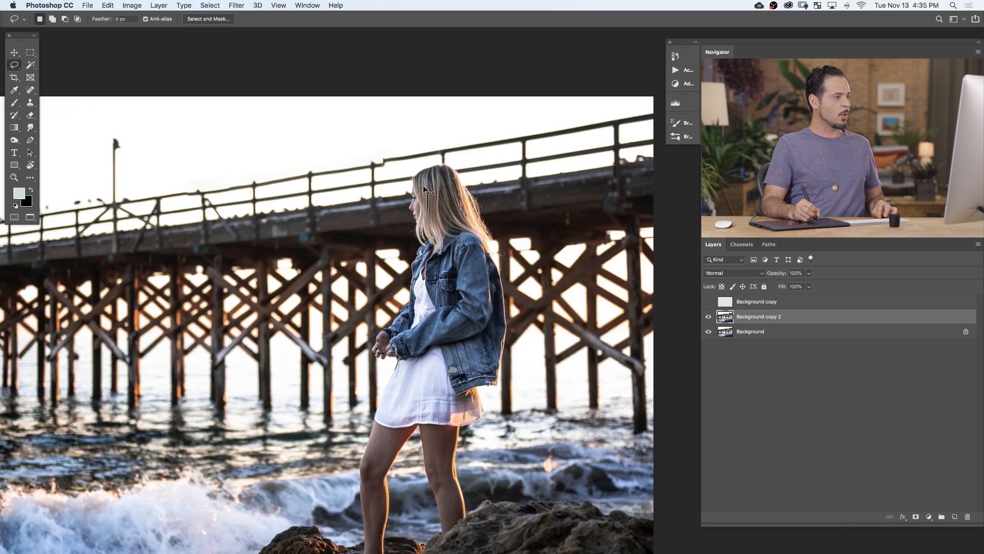
Toggle the Background copy layer on and off to compare its bird removal with the fill on Background copy 2.
left_click(709, 303)
left_click(709, 303)
left_click(709, 302)
left_click(709, 304)
left_click(709, 303)
left_click(709, 304)
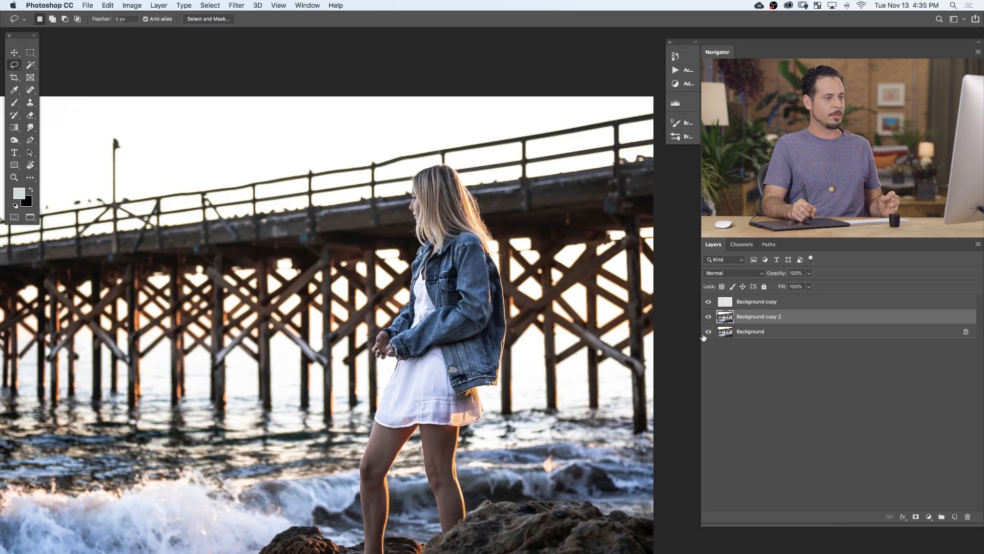
left_click(709, 304)
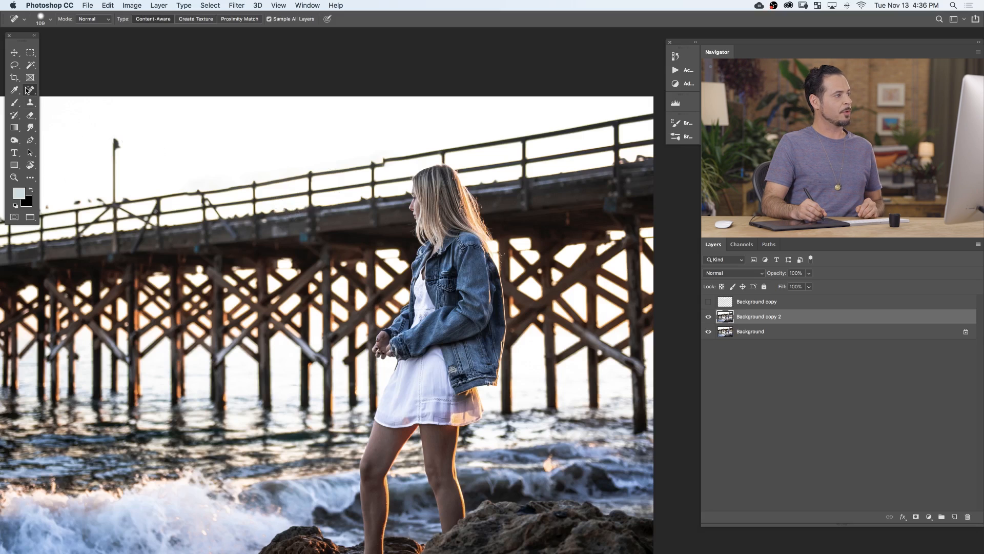
Switch to the Spot Healing Brush, hide Background copy 2, and add a new empty layer for the retouching.
left_click(33, 91)
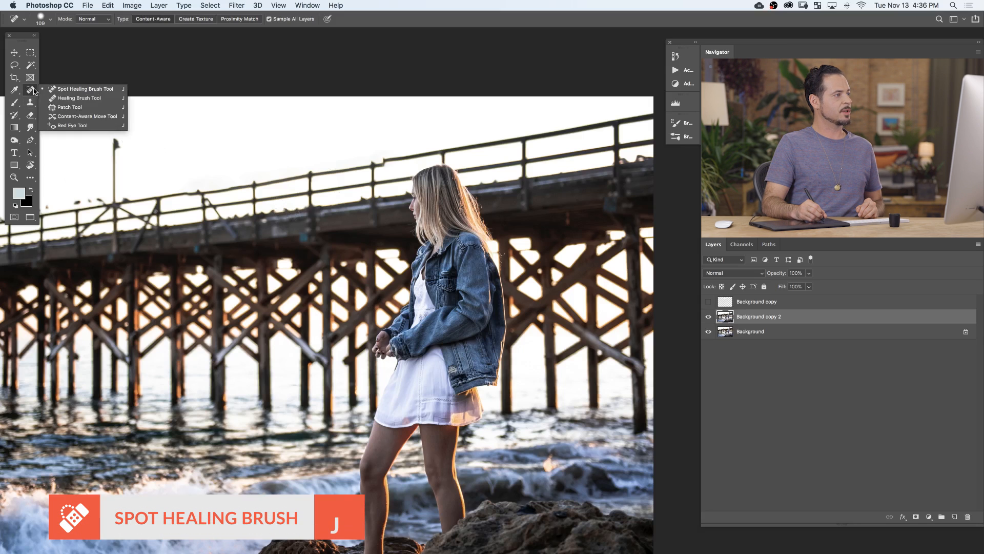
left_click(62, 92)
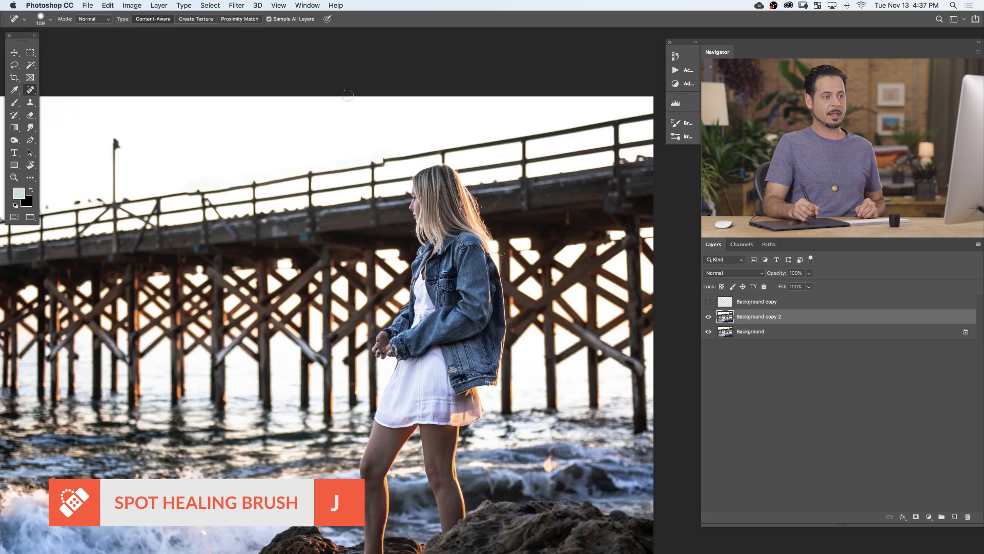
left_click(709, 318)
left_click(955, 517)
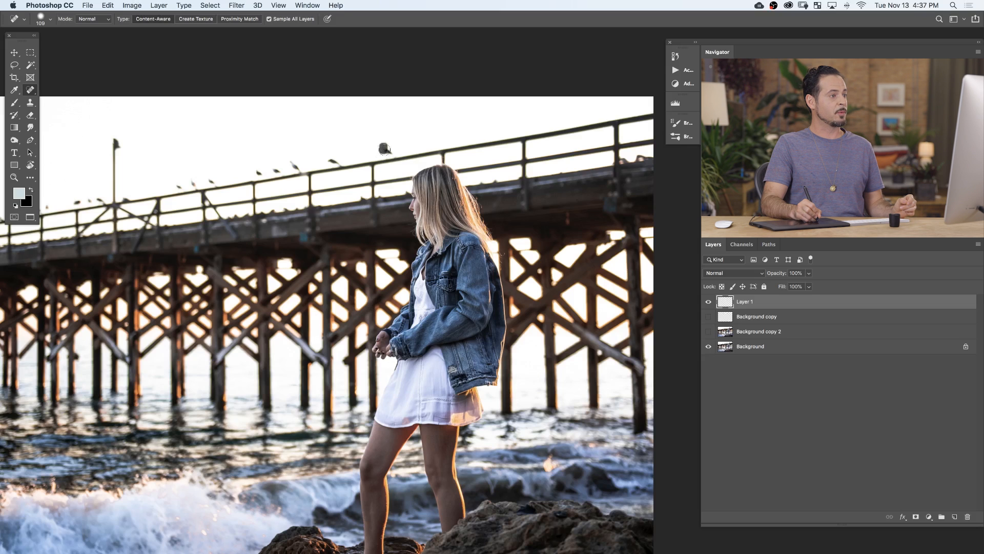
Heal away the birds between the lamp post and the woman, and the lamp post's remains above the railing.
left_click_drag(393, 154, 395, 154)
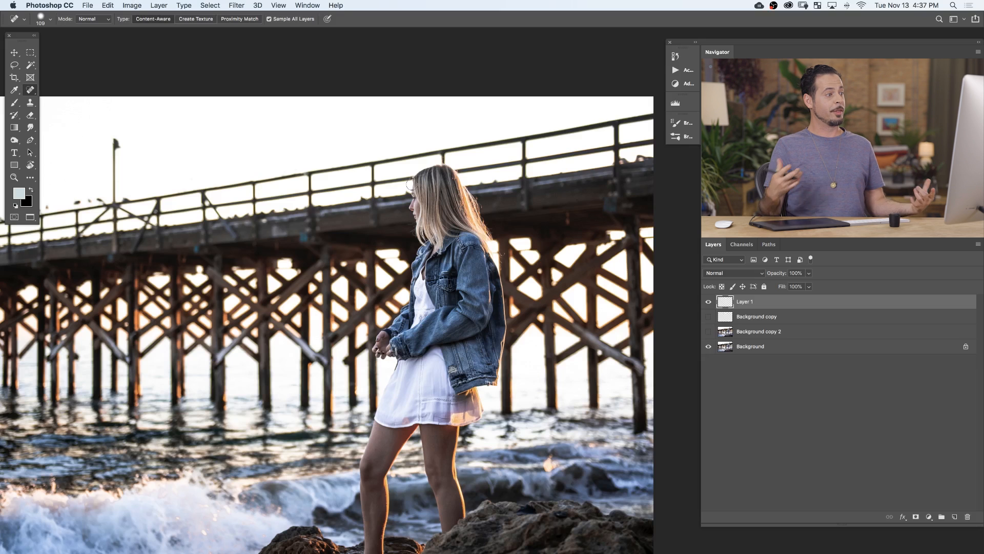
left_click_drag(183, 218, 342, 203)
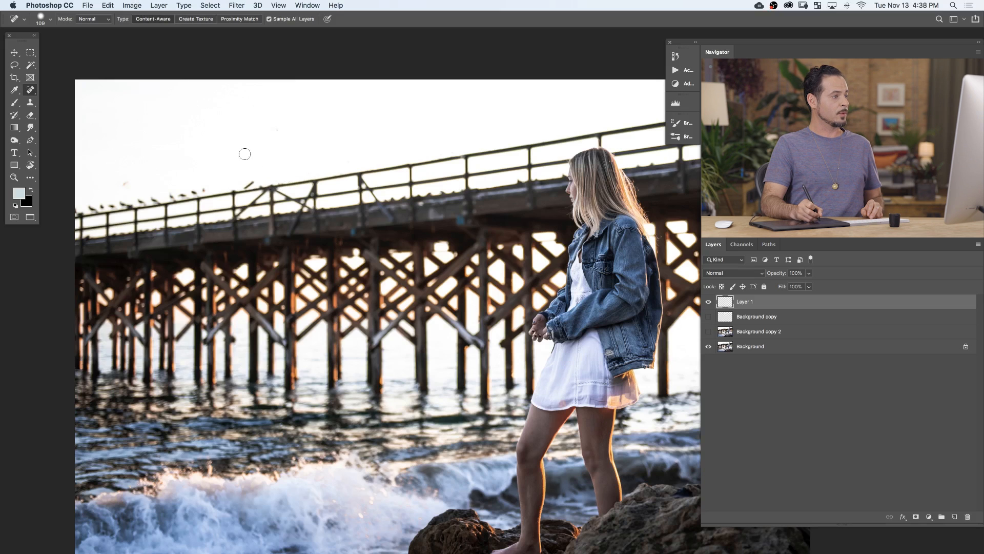
left_click_drag(251, 186, 231, 191)
key("super+z")
left_click_drag(239, 184, 233, 183)
key("space")
left_click_drag(453, 247, 362, 243)
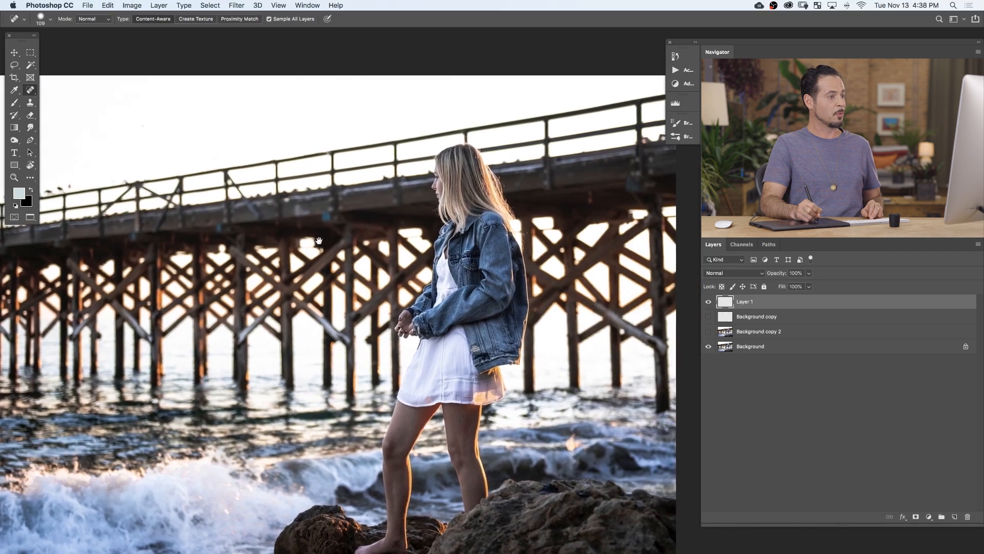